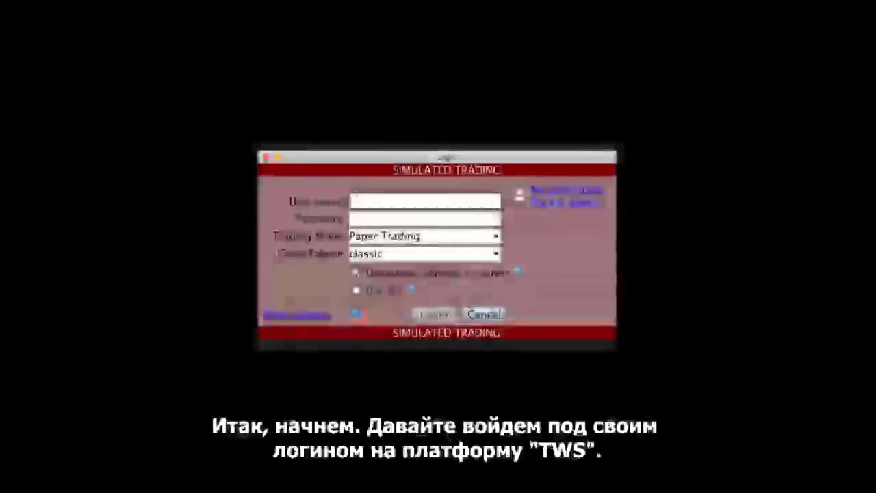
Enter the account password to log in to the paper trading account
key("Tab")
type("••••••••")
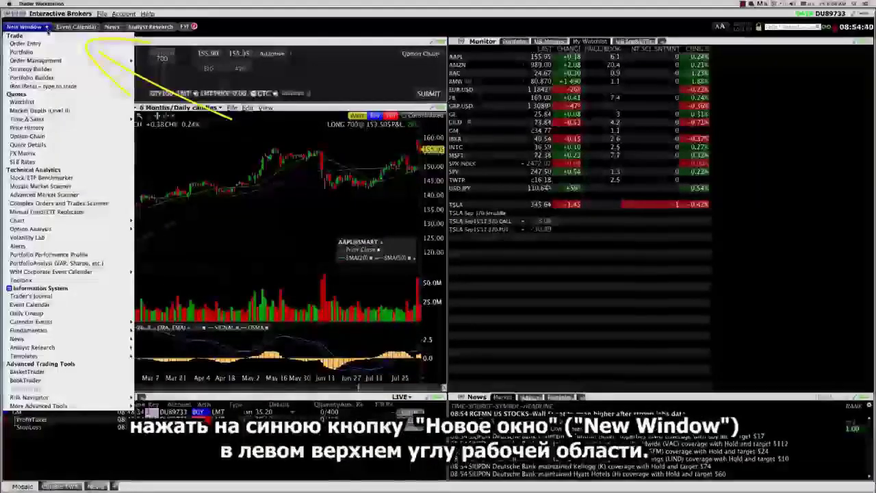
Open a new chart window and load the GE and AMZN watchlist tickers into the linked chart
mouse_move(32, 221)
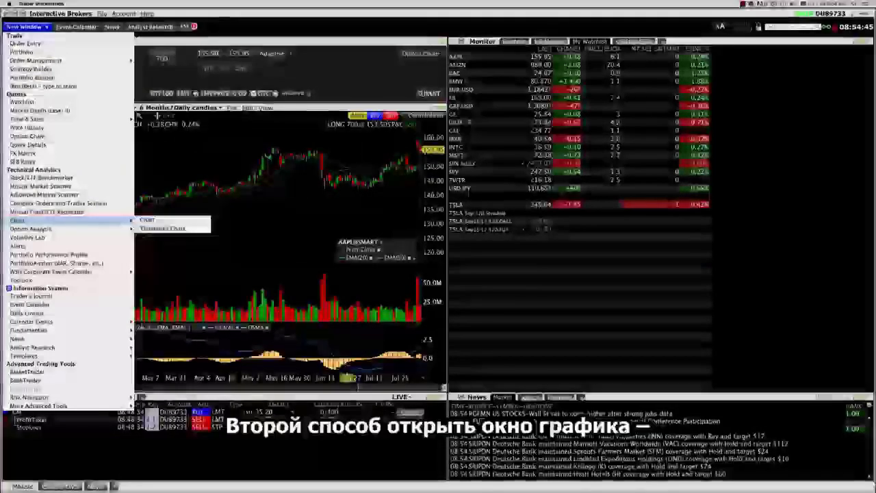
left_click(146, 220)
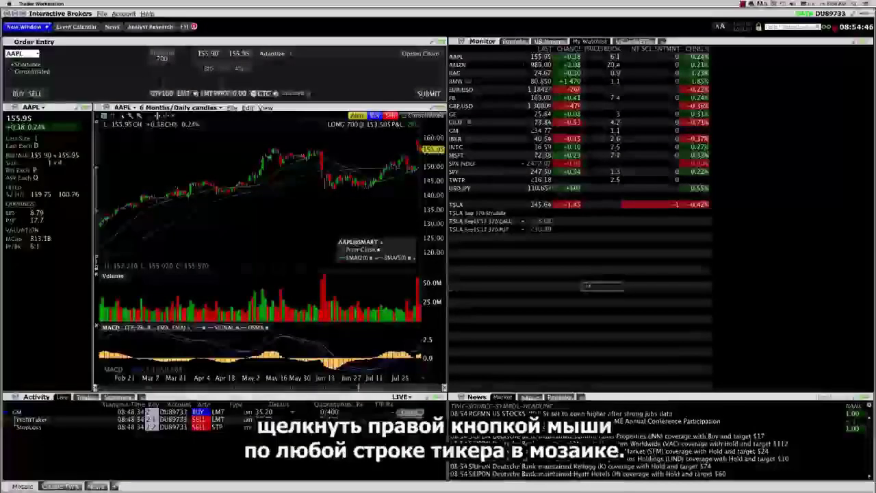
right_click(472, 113)
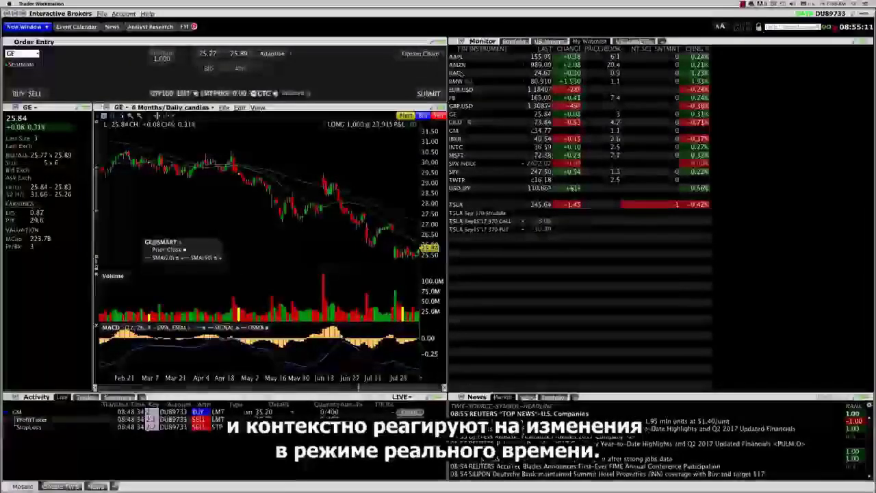
left_click(457, 66)
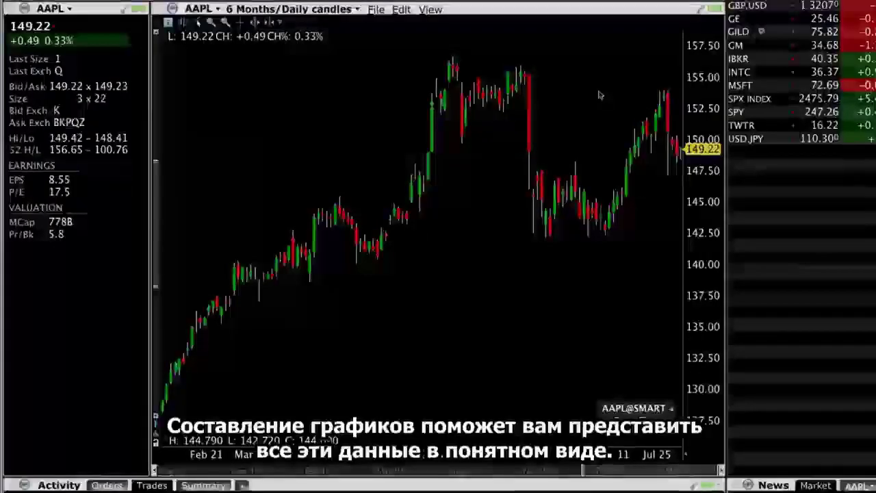
Look through the chart functions and the Add Study categories available for the AAPL chart
right_click(364, 80)
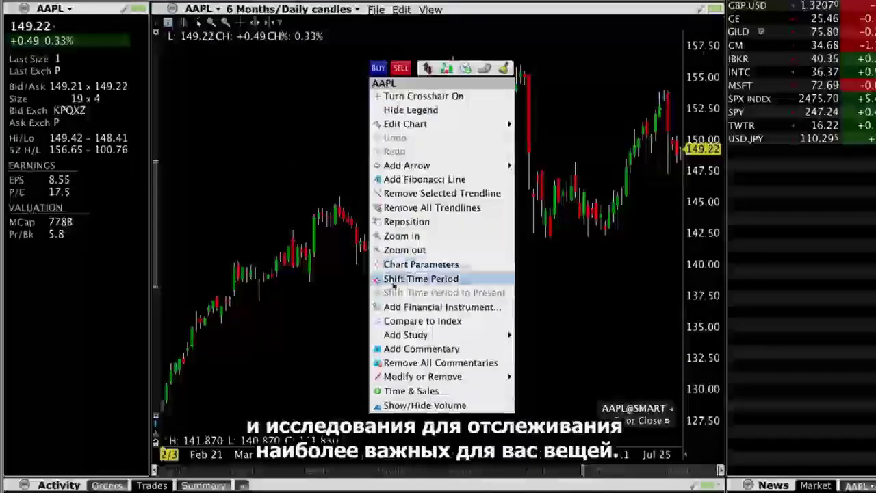
mouse_move(401, 335)
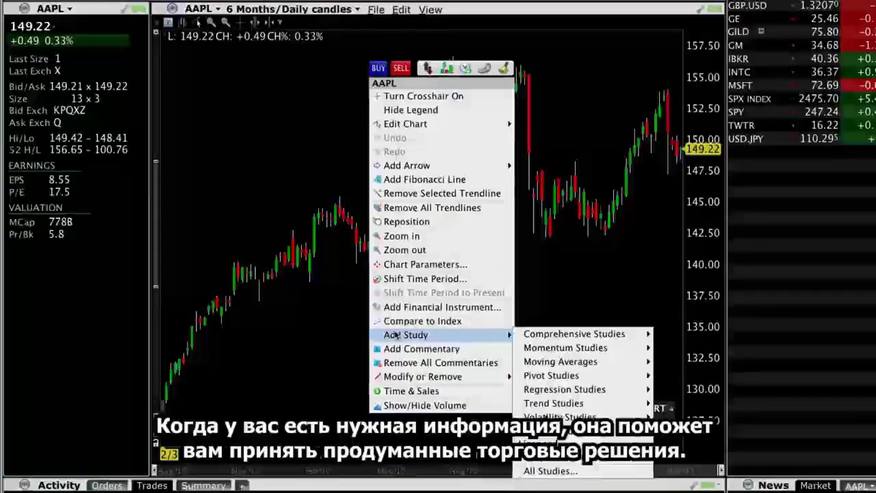
key("Escape")
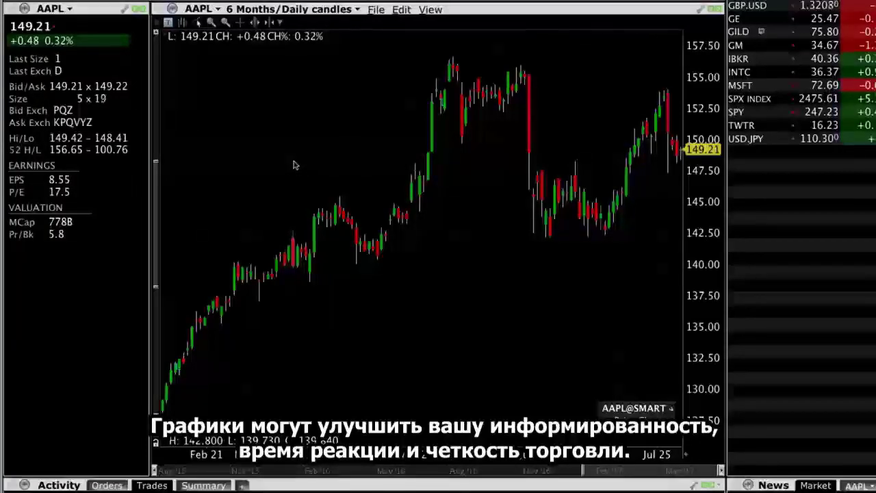
Toggle the AAPL chart from candlesticks to bars and back to candlesticks
left_click(182, 23)
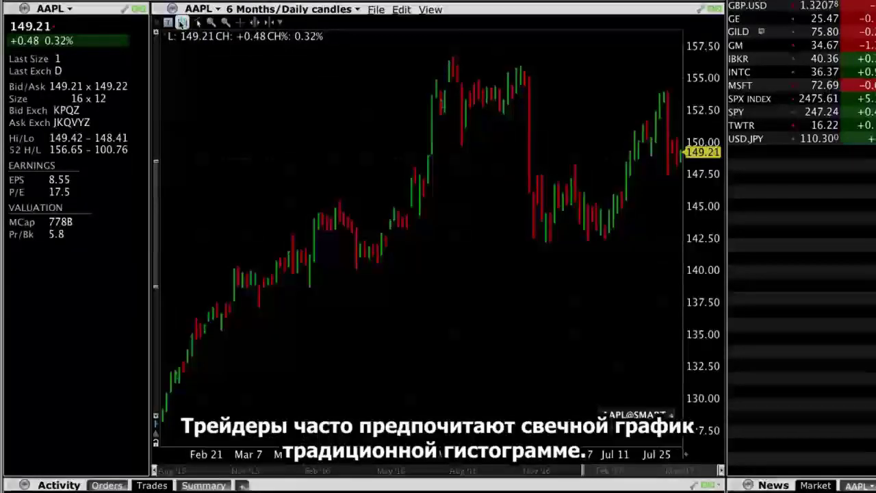
left_click(182, 23)
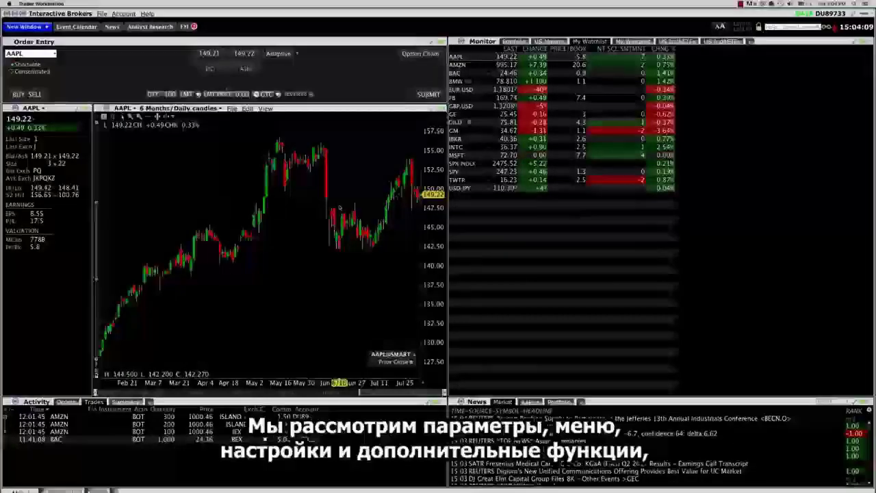
Open Chart Parameters for a new AAPL chart from the watchlist and place the dialog beside the existing chart
right_click(232, 191)
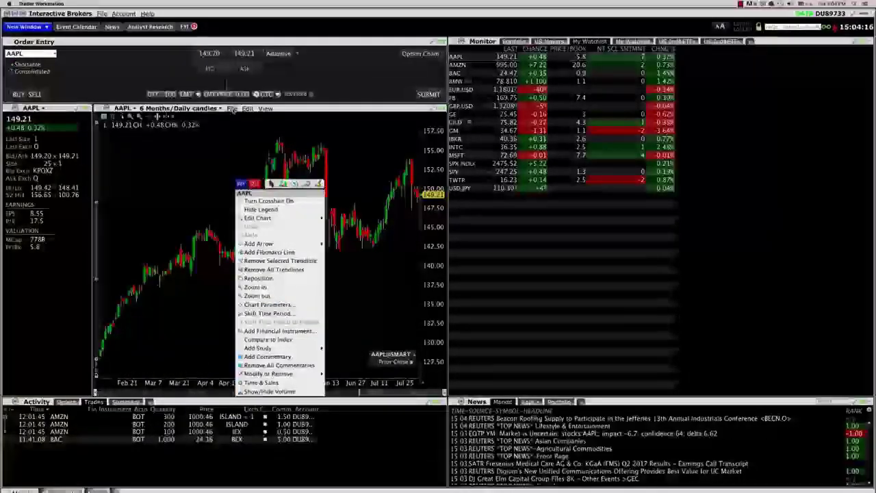
left_click(212, 139)
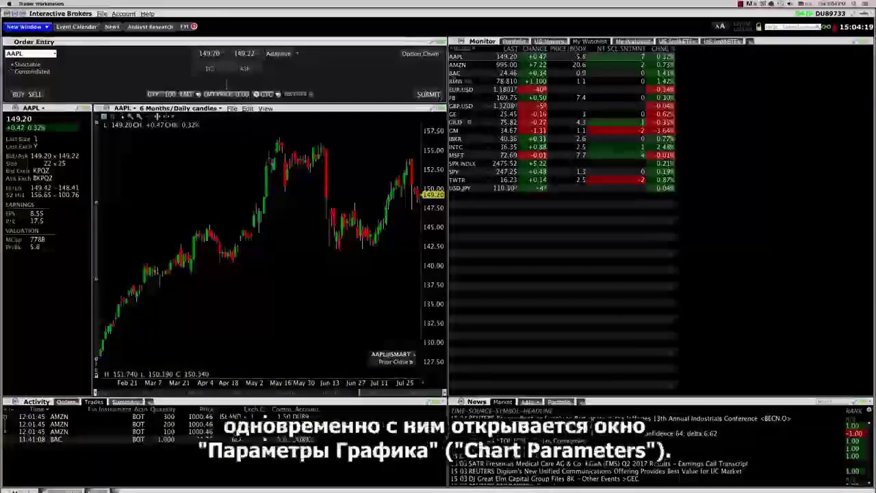
right_click(464, 50)
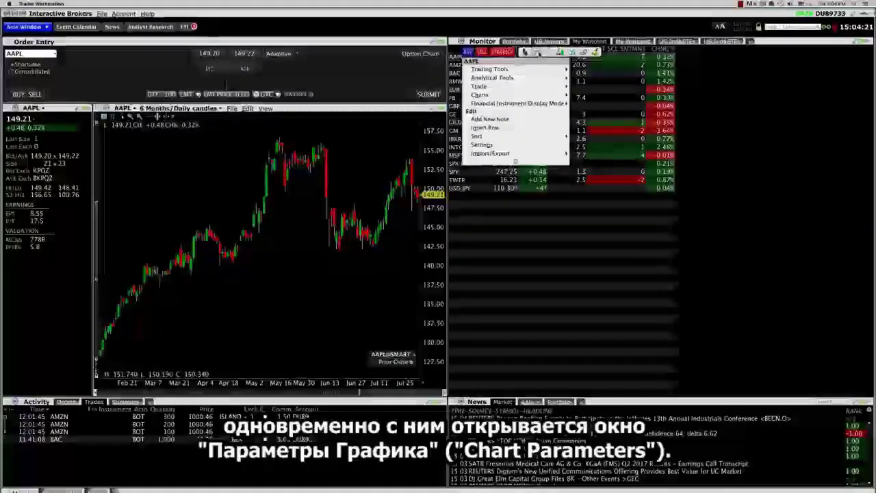
left_click(514, 161)
left_click_drag(475, 124, 625, 105)
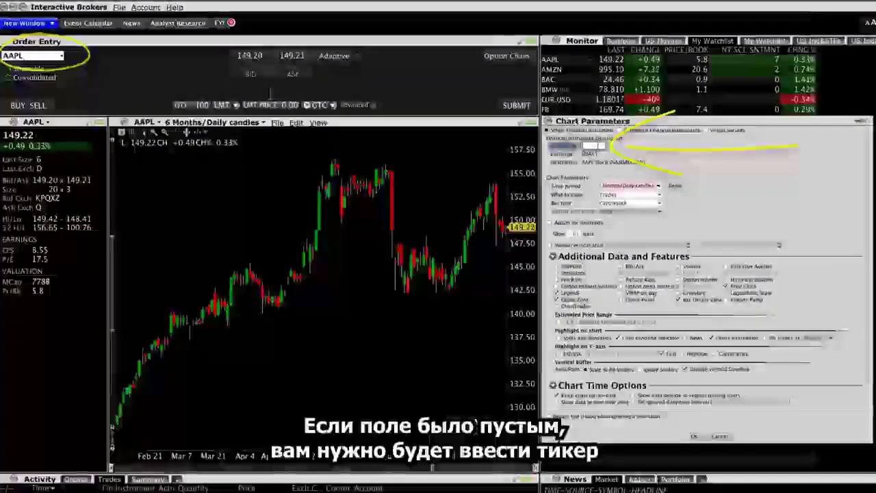
Set the underlying to AAPL and select the Apple Inc NASDAQ stock with SMART routing
key("Return")
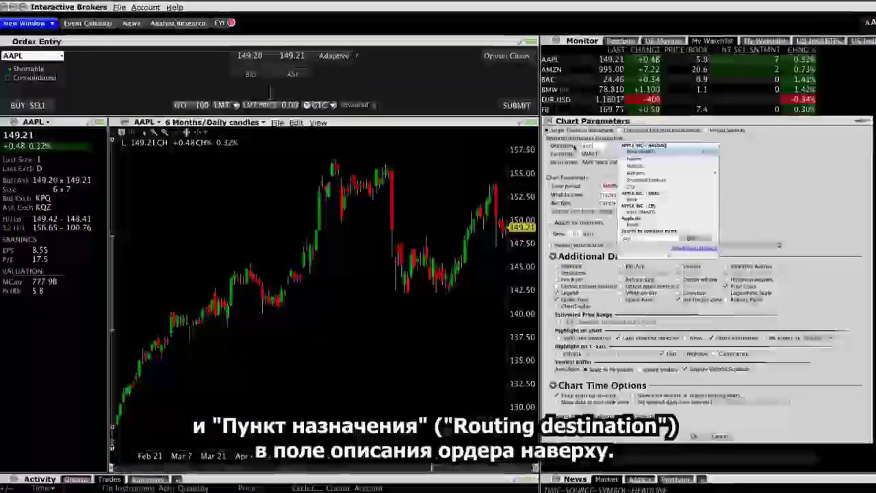
left_click(635, 153)
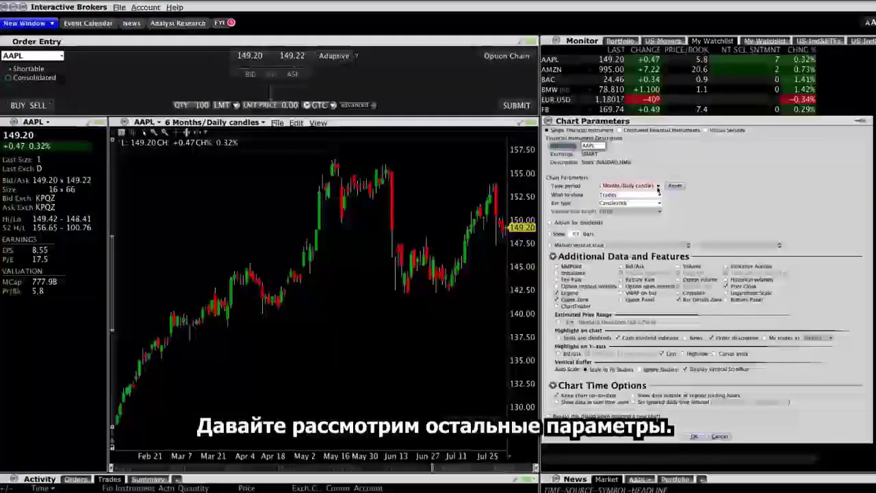
Review the candle sizes and time periods offered for the chart, including the extended choices of each
left_click(657, 187)
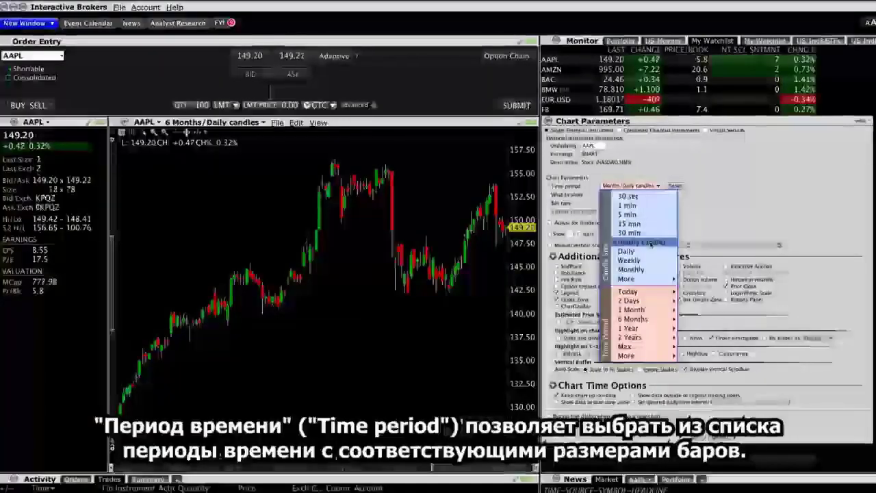
mouse_move(646, 280)
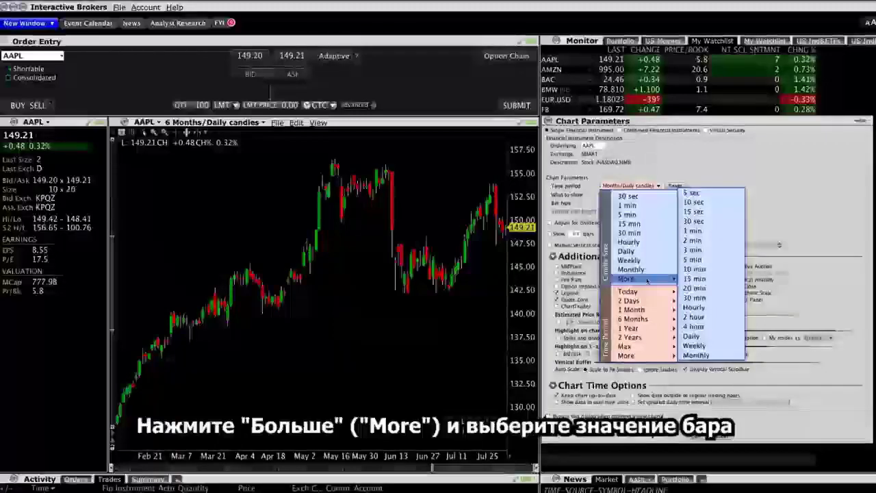
mouse_move(636, 360)
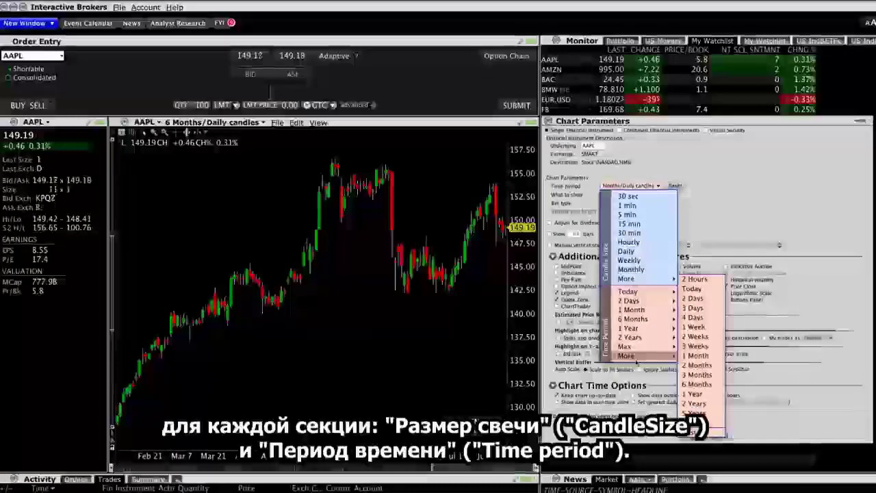
left_click(777, 195)
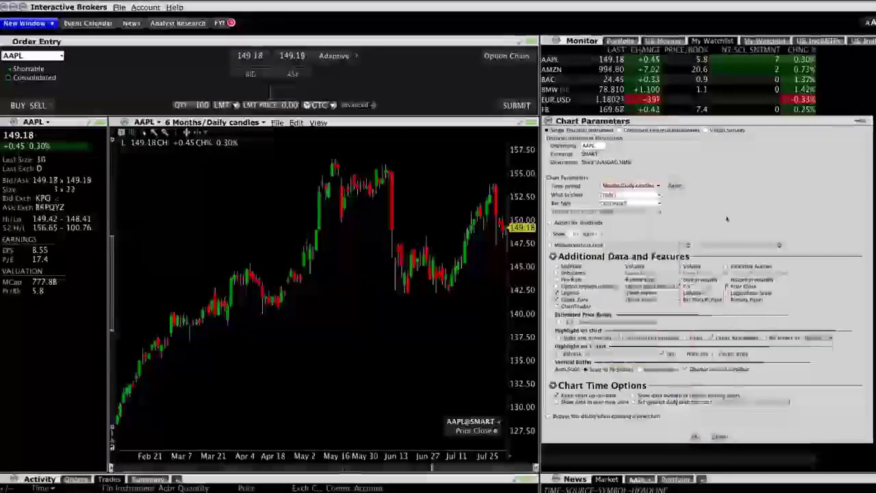
Review the data types offered under What to show and set the bar type to Candlestick
left_click(658, 195)
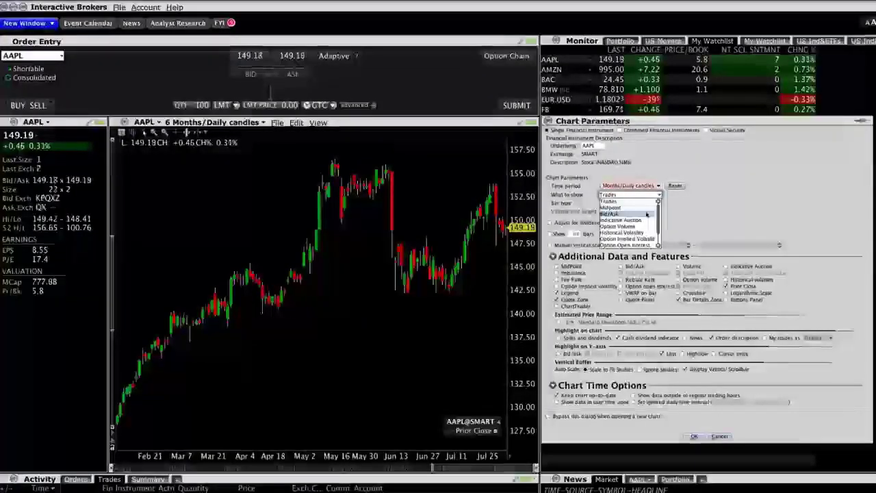
left_click(685, 207)
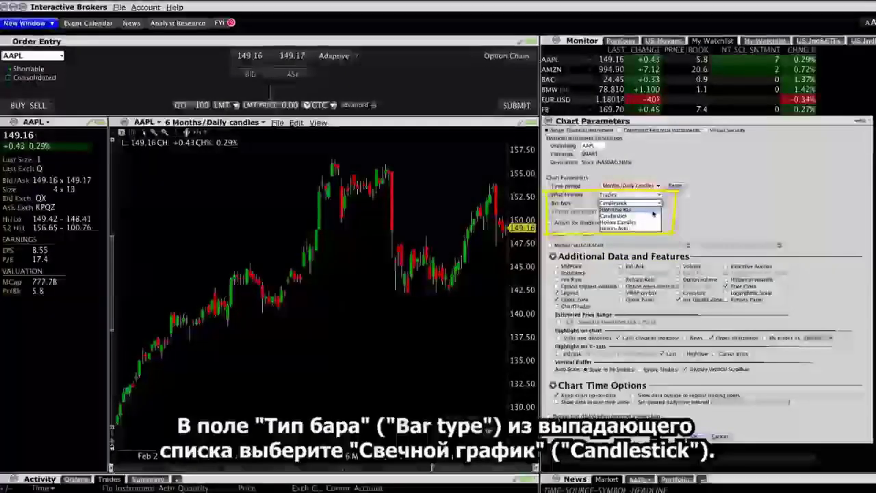
left_click(653, 214)
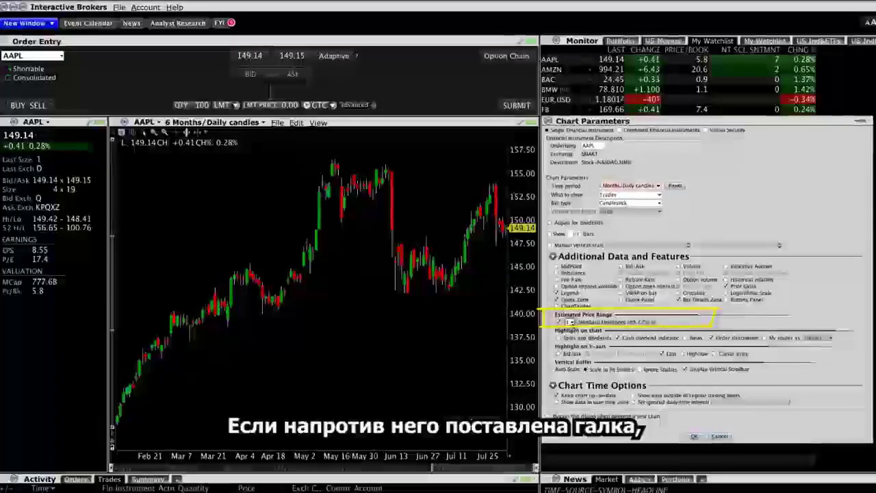
Set the estimated price range to 2 standard deviations and apply the chart parameters
left_click(569, 321)
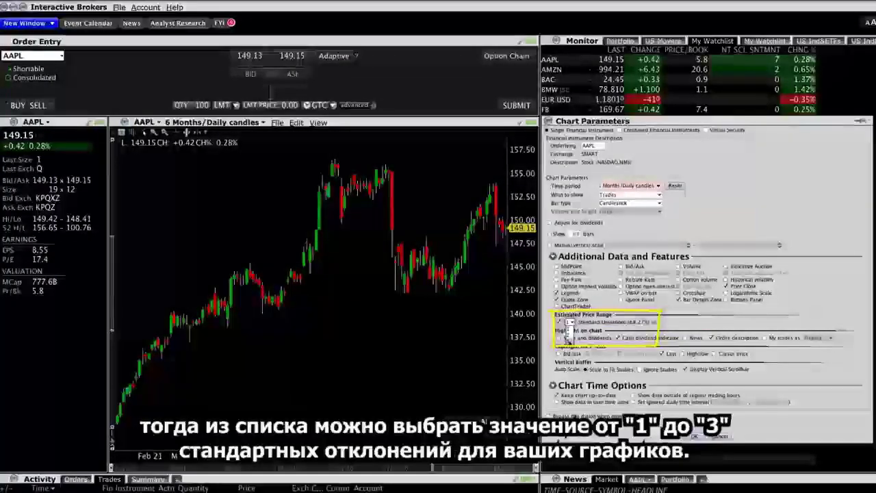
left_click(567, 335)
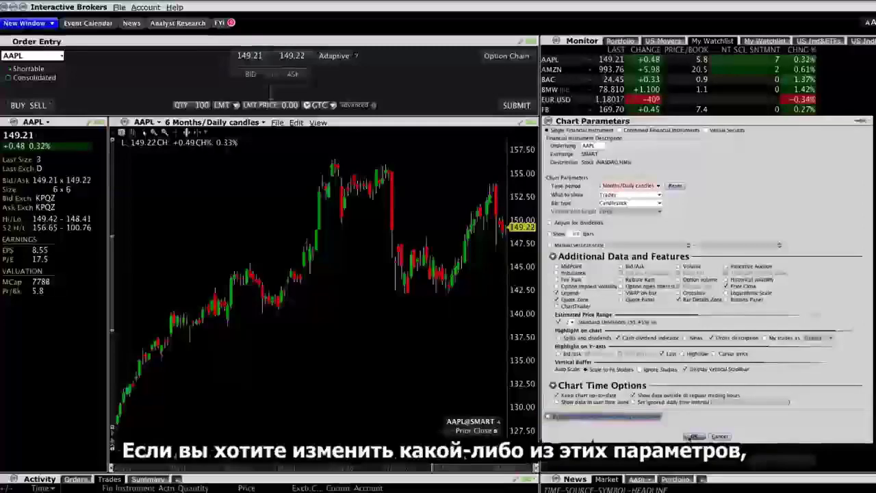
key("Return")
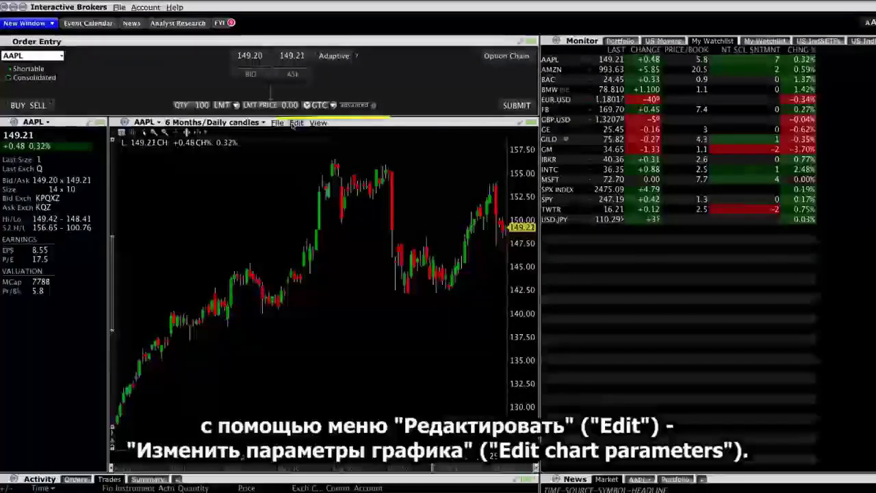
Look over the AAPL chart's edit commands and its candle size, time period and favorites choices
left_click(295, 123)
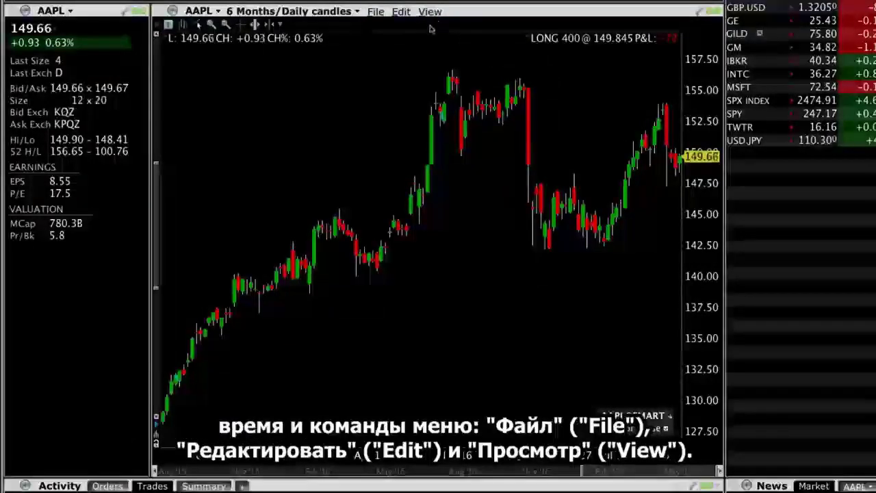
left_click(357, 11)
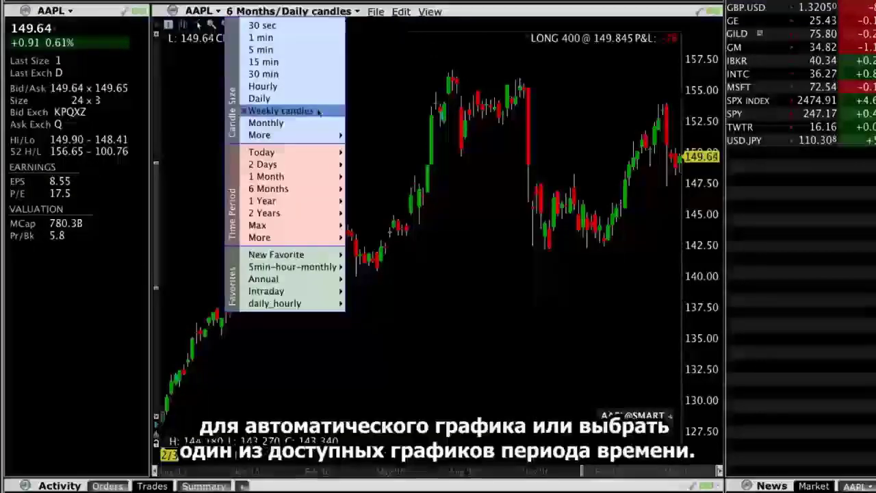
mouse_move(318, 135)
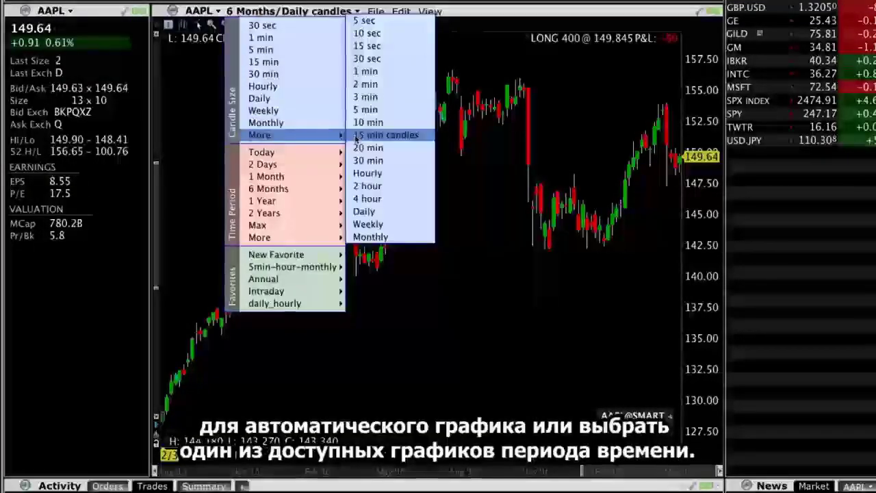
key("Escape")
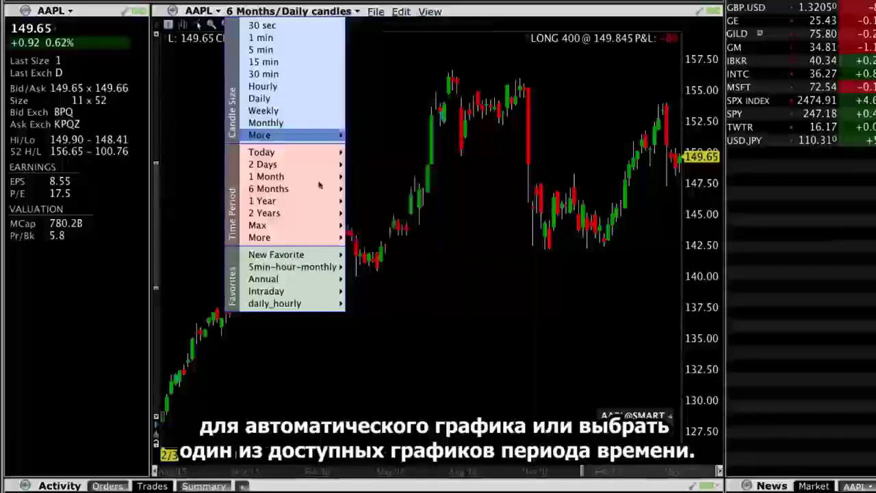
key("Escape")
Look over the additional chart functions offered by the chart's toolbar and within the chart area
left_click(279, 25)
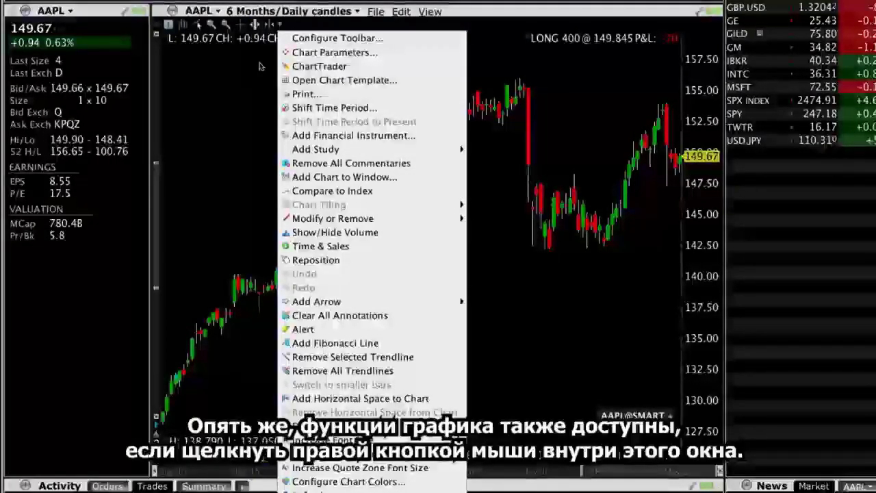
right_click(379, 115)
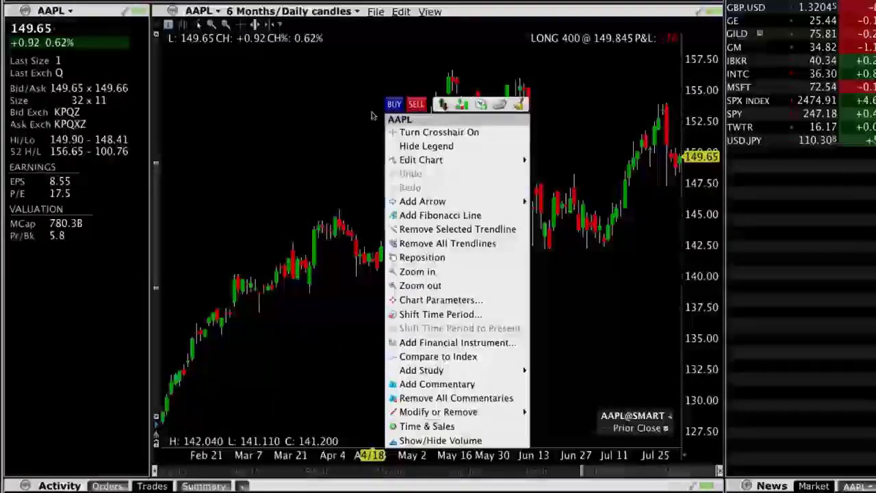
left_click(371, 114)
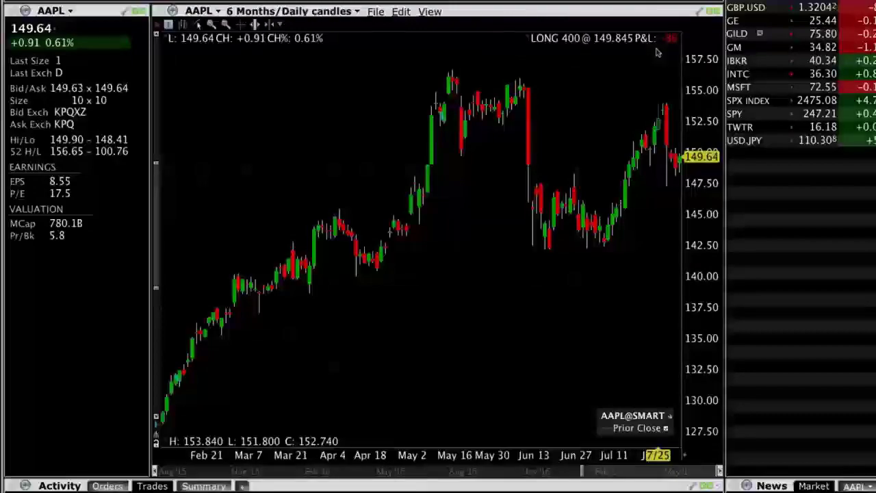
Open the AAPL chart's quote zone configuration, look over its shown and available columns, and close it
right_click(547, 41)
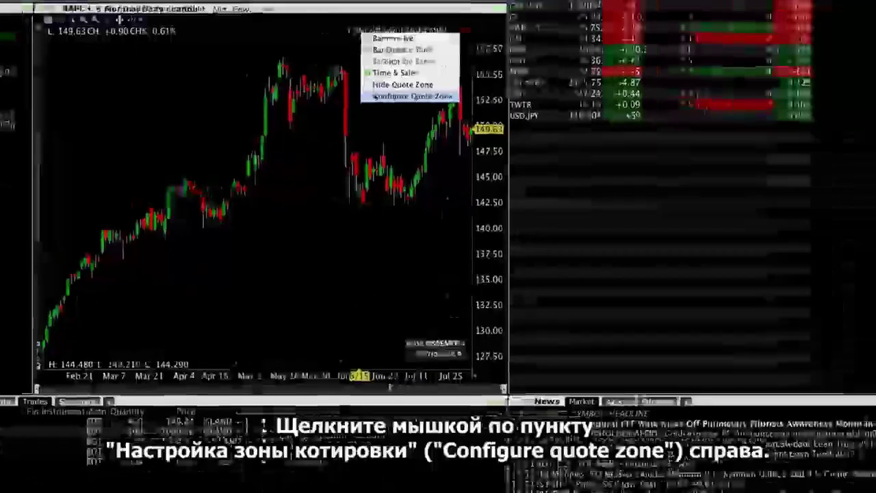
left_click(595, 116)
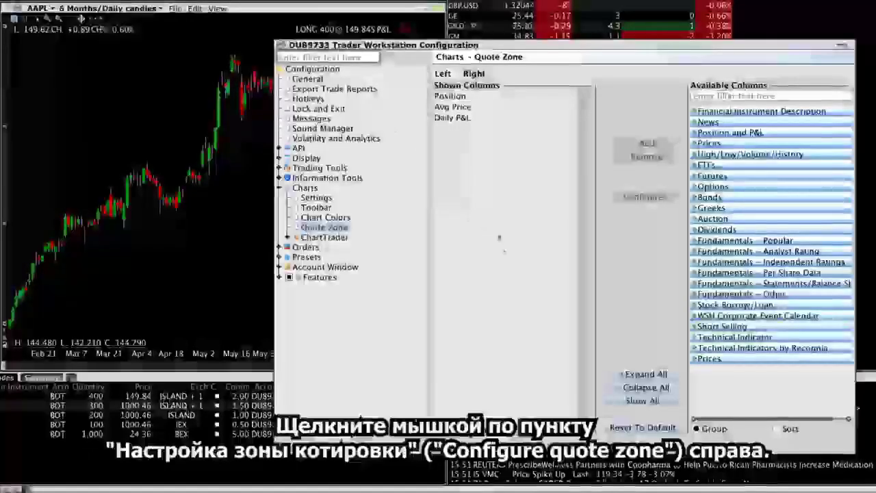
left_click(524, 444)
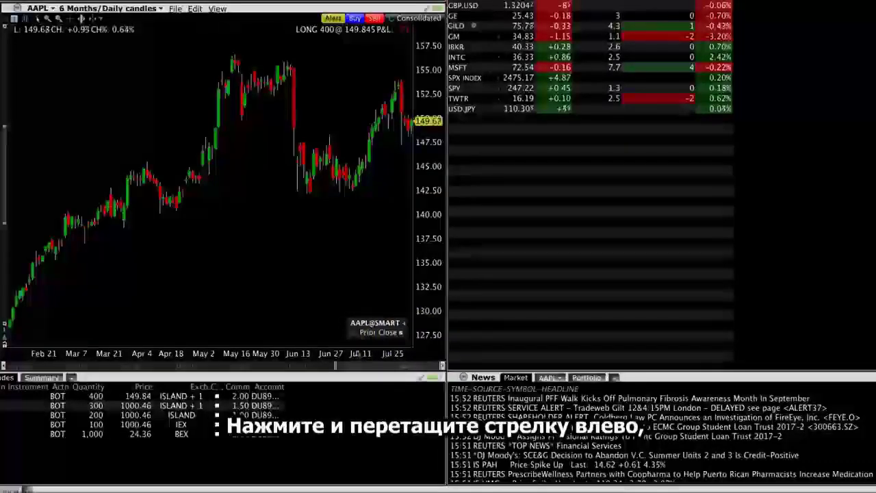
Create an empty buffer between the latest candle and the price axis of the AAPL chart
left_click(347, 353)
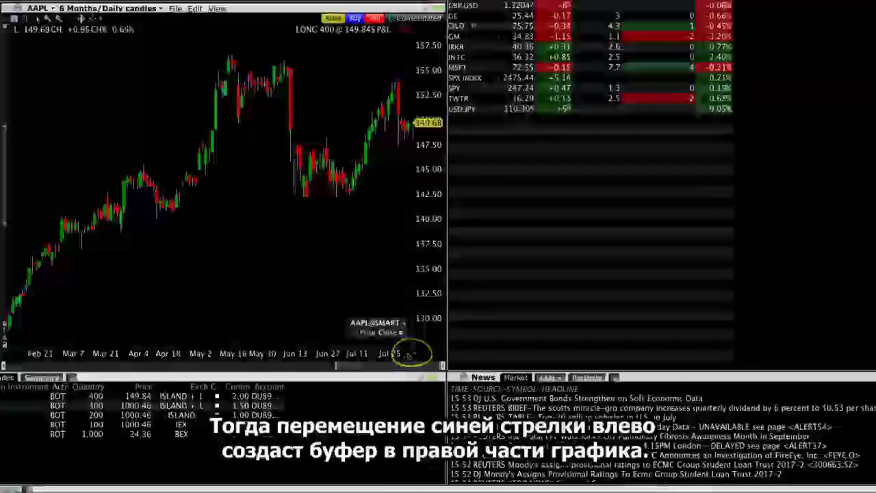
left_click_drag(416, 354, 377, 355)
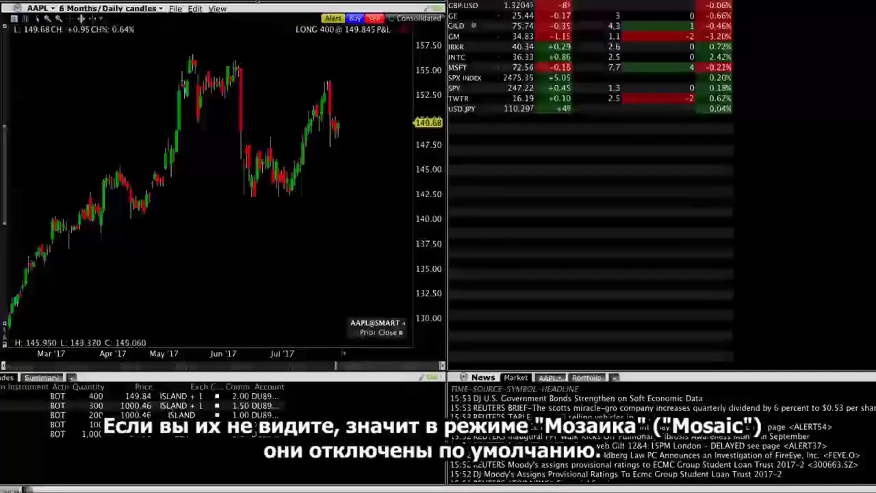
Set the AAPL chart's Hot Buttons to display in the Toolbar
left_click(217, 9)
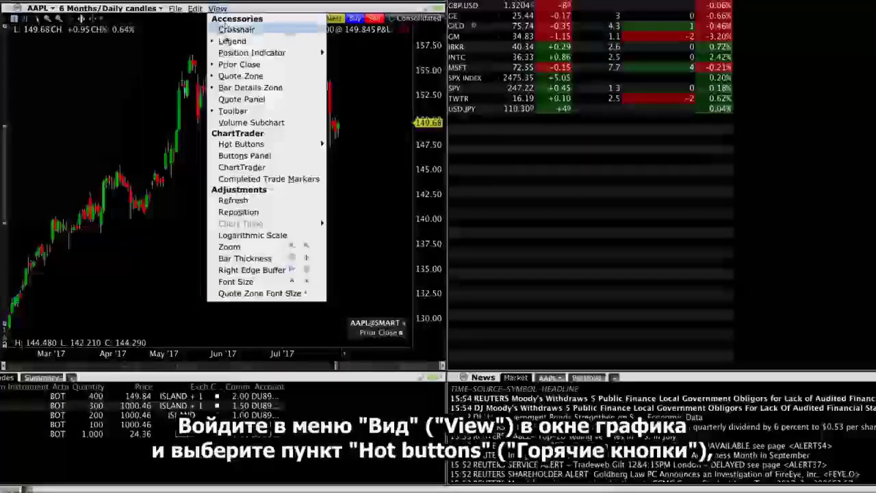
mouse_move(221, 145)
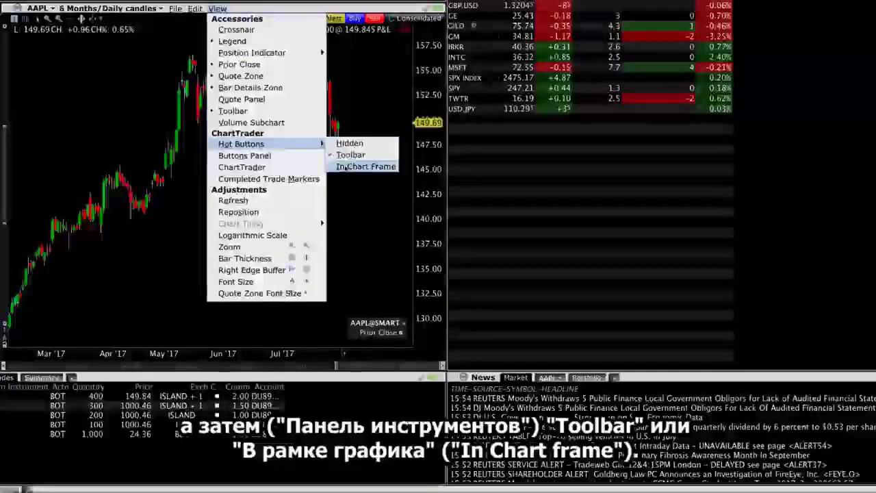
left_click(350, 156)
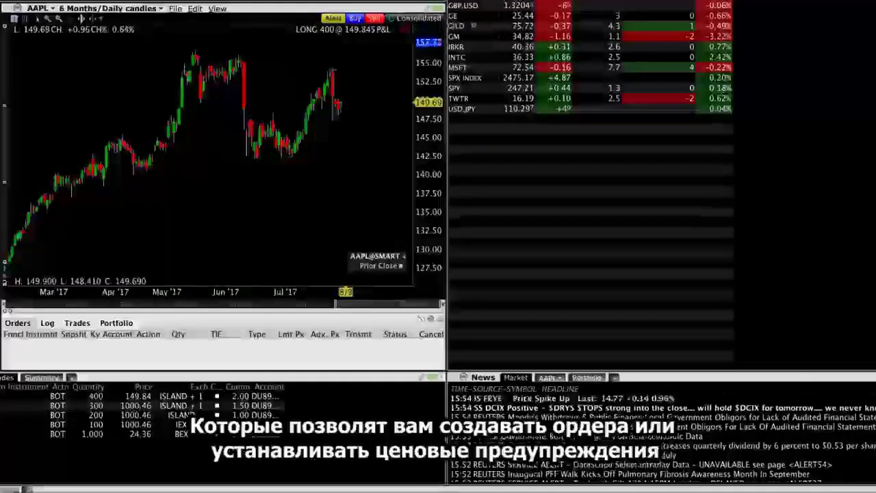
Set the AAPL chart's Position Indicator to Custom
left_click(253, 163)
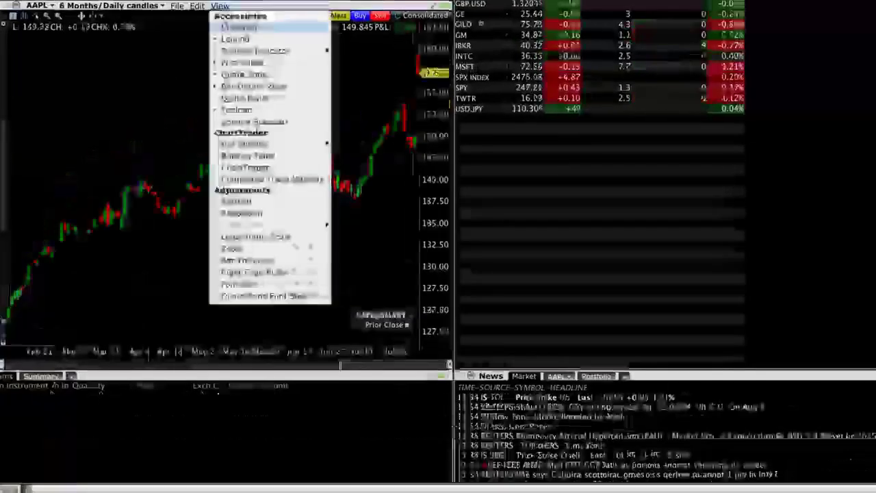
mouse_move(255, 50)
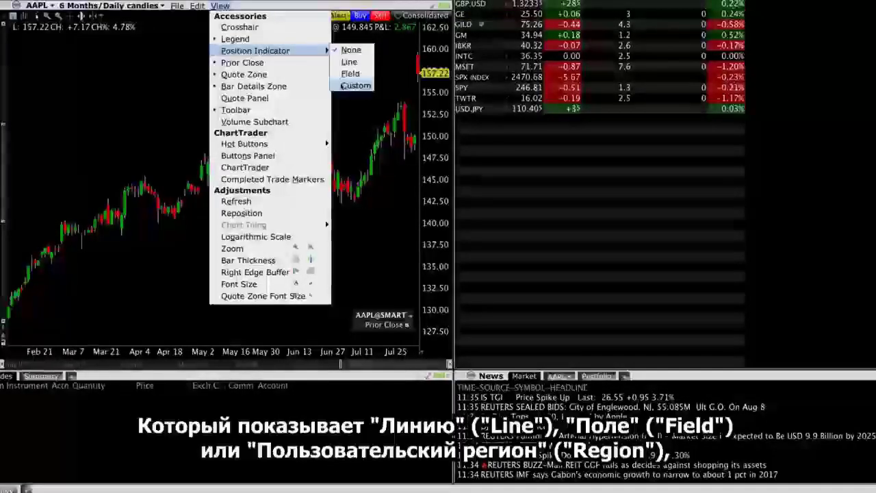
left_click(348, 86)
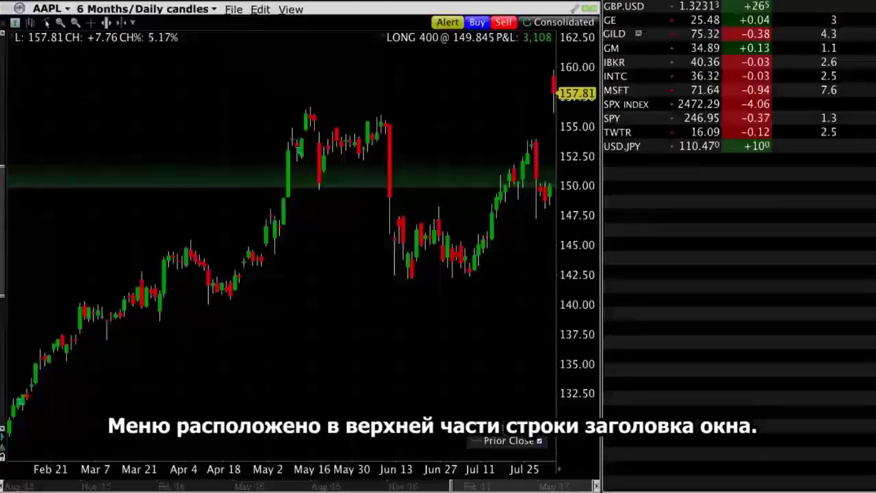
Look over the commands for saving and opening chart templates, and switch the four-chart layout to FB
left_click(234, 10)
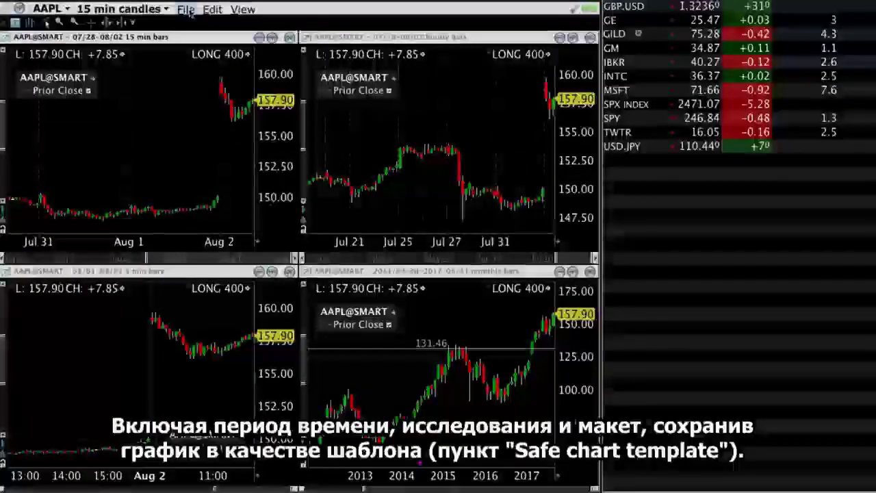
left_click(186, 9)
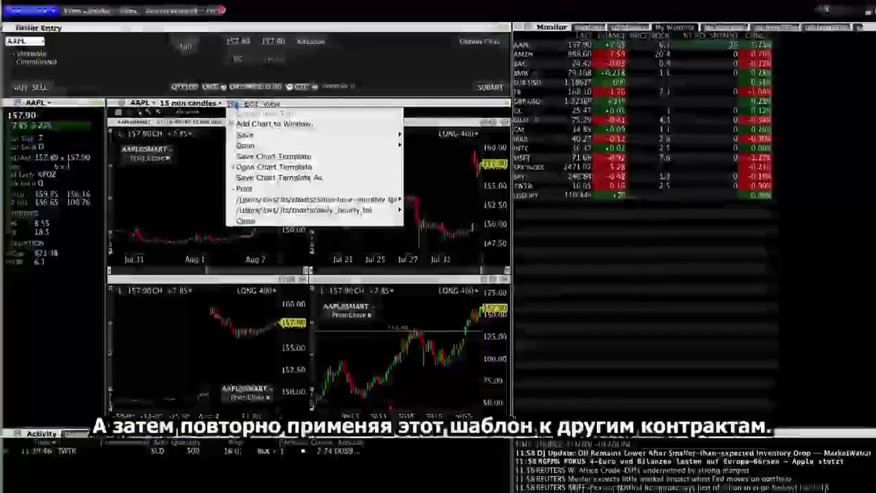
key("Escape")
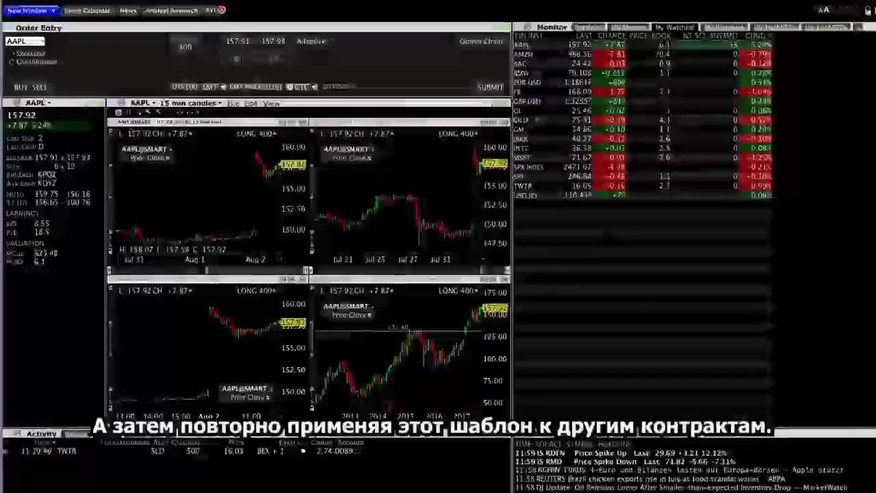
left_click(528, 91)
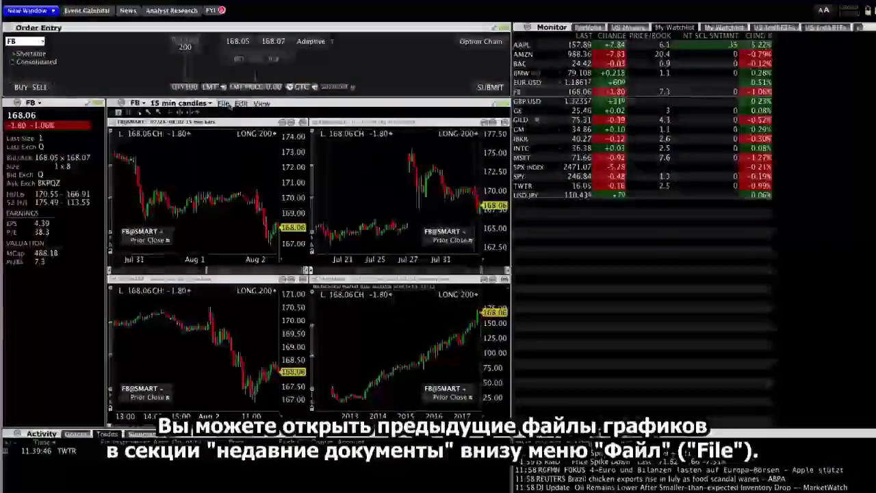
Look over the recently used chart files that can be reopened for the FB chart
key("alt+f")
key("Up")
key("Up")
key("Up")
key("Right")
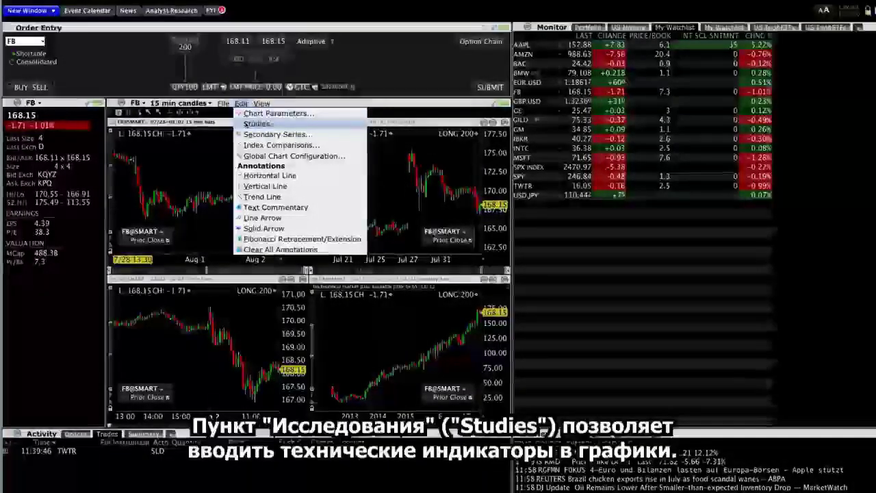
Browse the Moving Averages and Volatility Studies groups and add a Bollinger Bands study to the FB chart
left_click(253, 124)
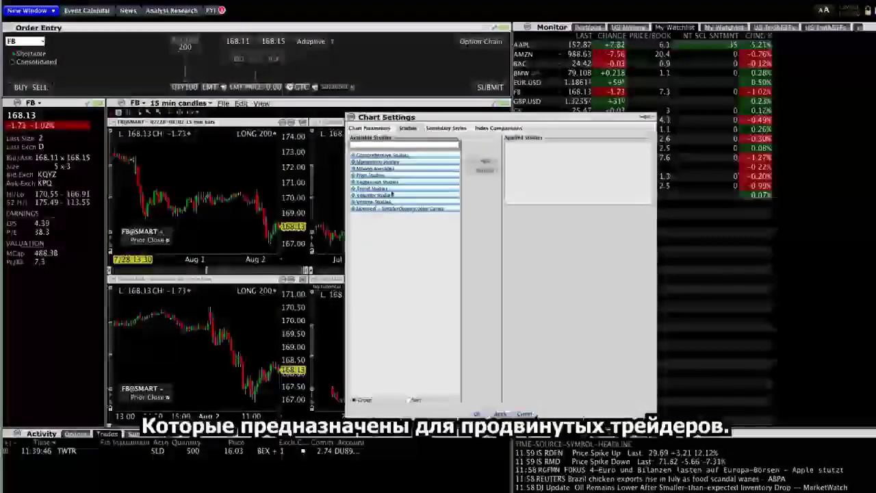
left_click(353, 169)
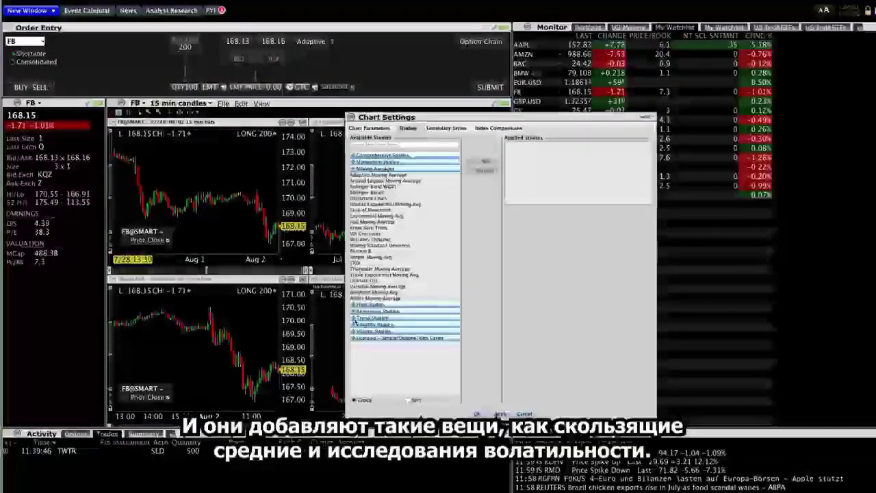
left_click(353, 324)
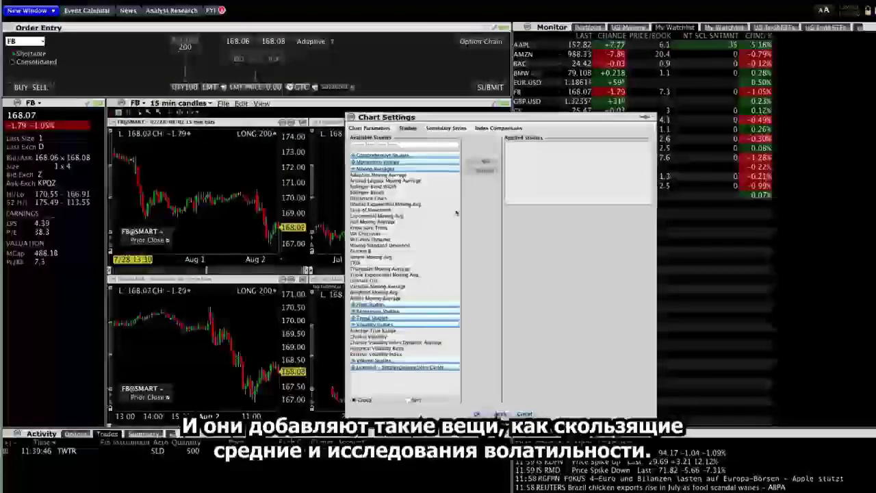
left_click(404, 187)
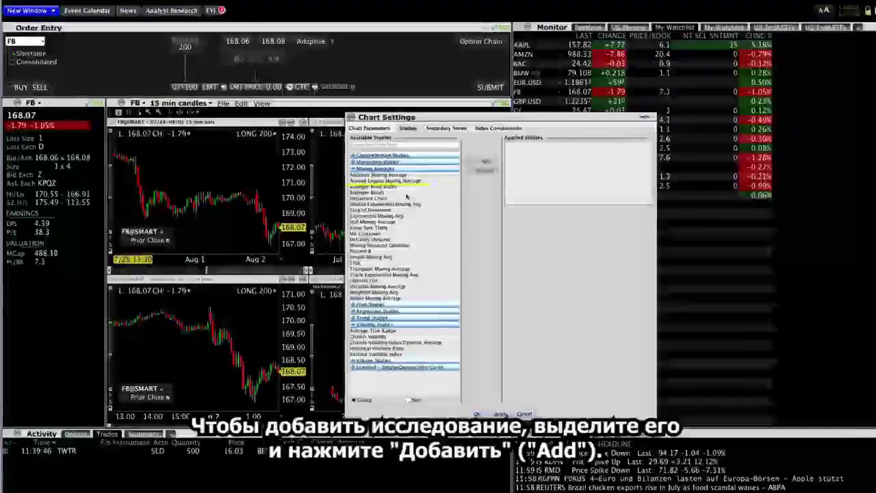
left_click(483, 161)
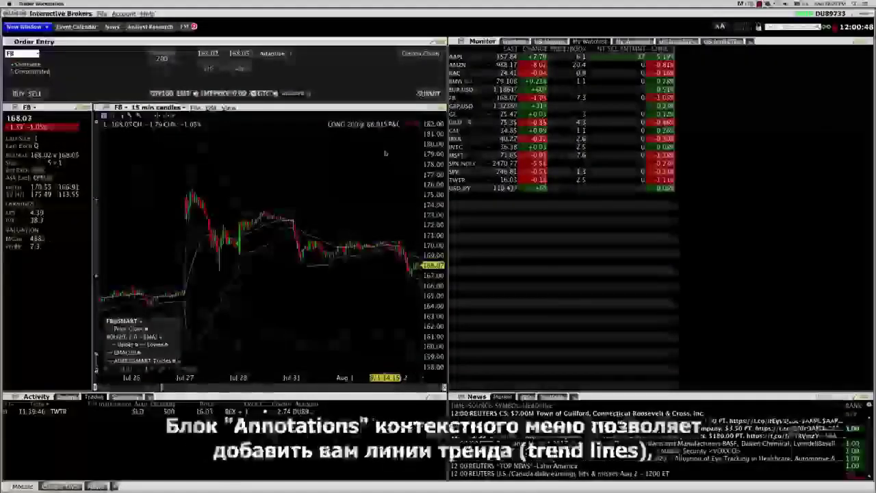
Draw a trend line over the FB candles rising from about 173 to about 177.5 and call up its editing options
left_click(210, 108)
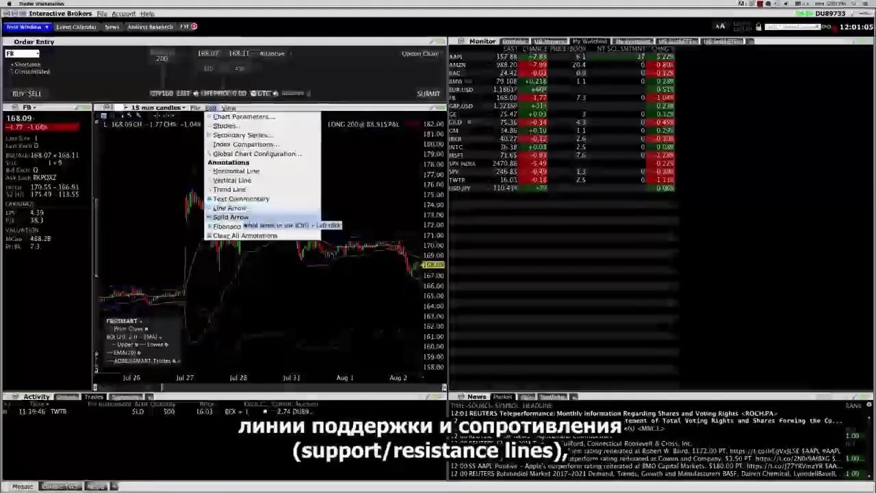
key("Escape")
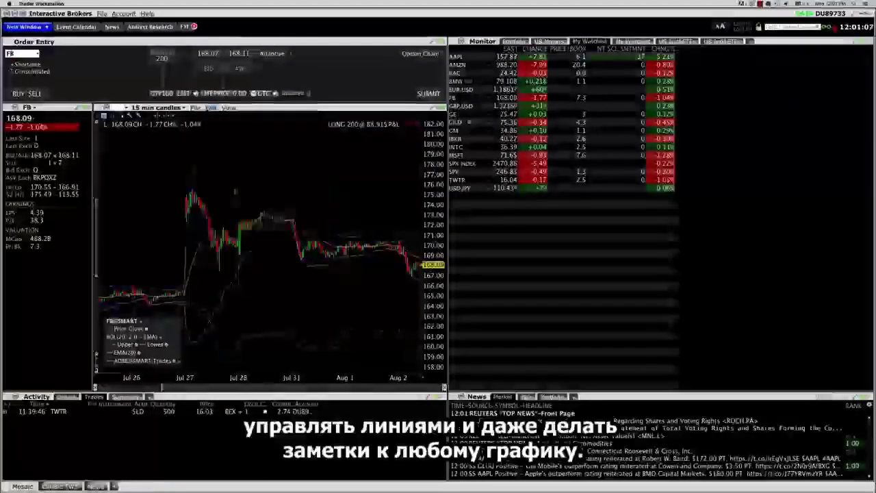
left_click(157, 217)
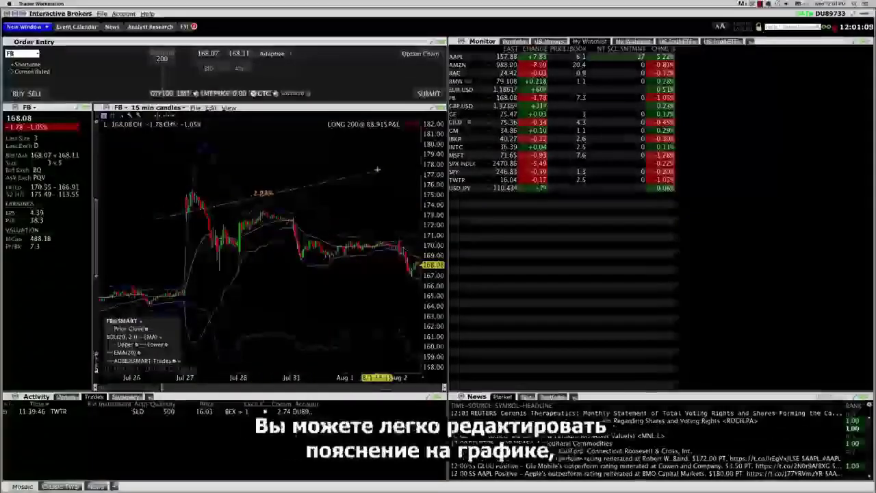
left_click(377, 169)
right_click(362, 174)
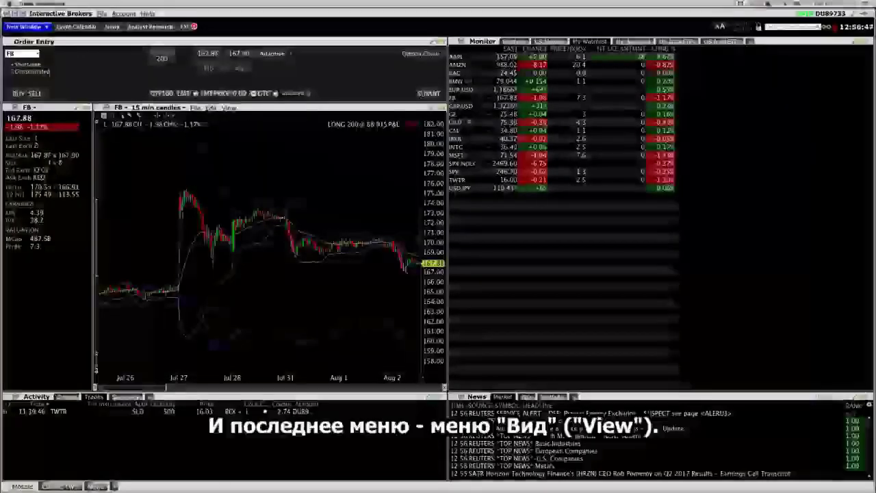
Show the Volume Subchart on the FB chart and switch off its Prior Close display
left_click(228, 107)
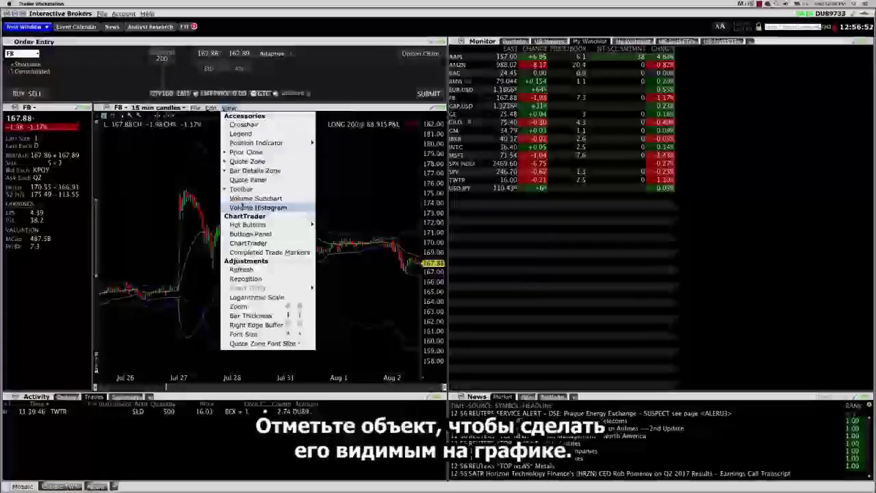
left_click(243, 198)
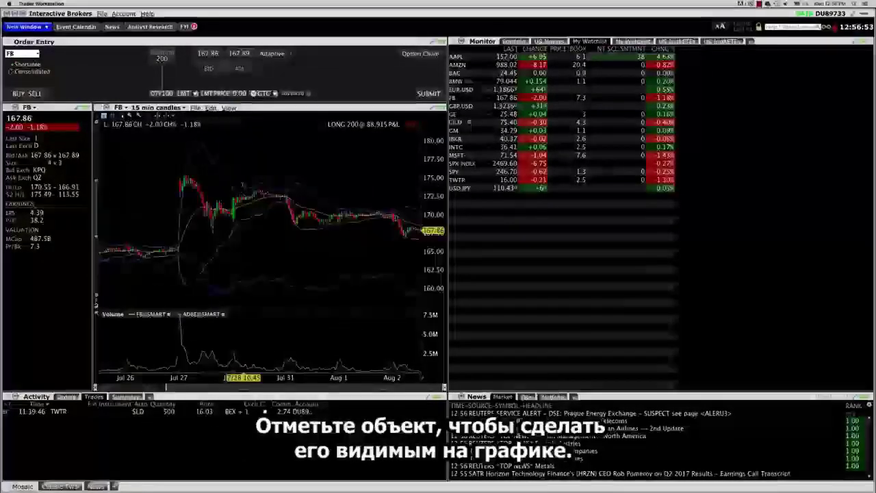
left_click(229, 108)
left_click(240, 153)
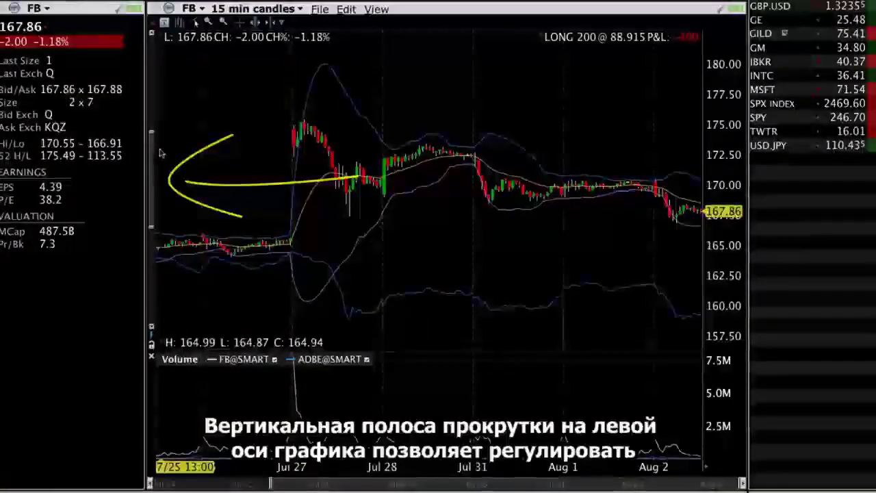
Shift the FB chart's price range and reinstate auto-scale, and narrow the displayed time range from its start
mouse_move(151, 152)
left_mouse_down()
mouse_move(151, 142)
mouse_move(152, 175)
mouse_move(156, 157)
left_mouse_up()
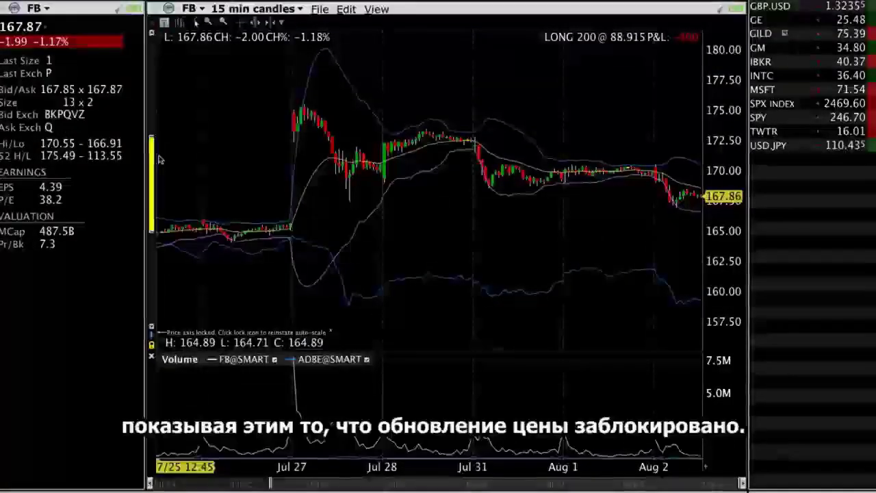
left_click(152, 346)
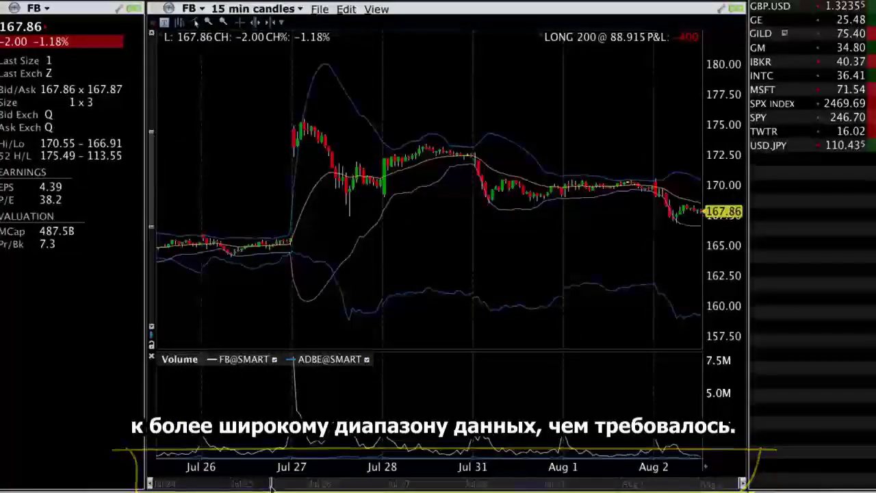
mouse_move(271, 484)
left_mouse_down()
mouse_move(249, 485)
mouse_move(287, 484)
left_mouse_up()
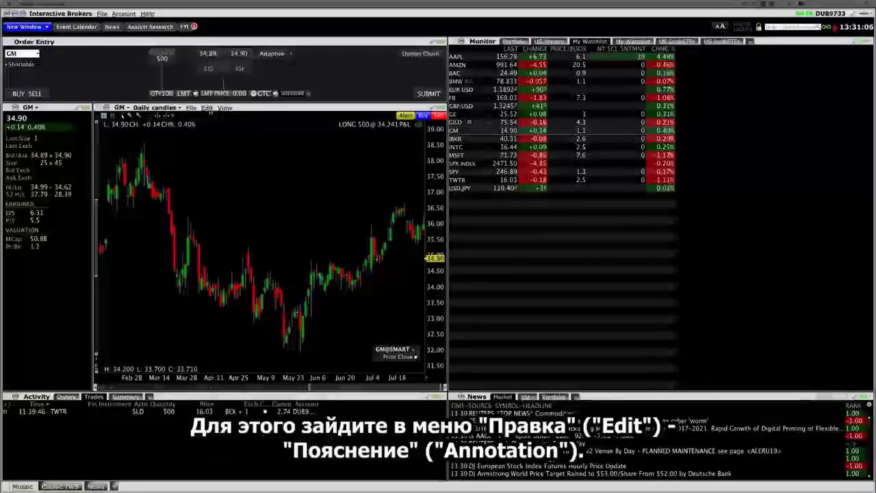
Draw a trend line above the GM candles rising from about 34.6 in late May to about 37.1 past mid-July
left_click(207, 108)
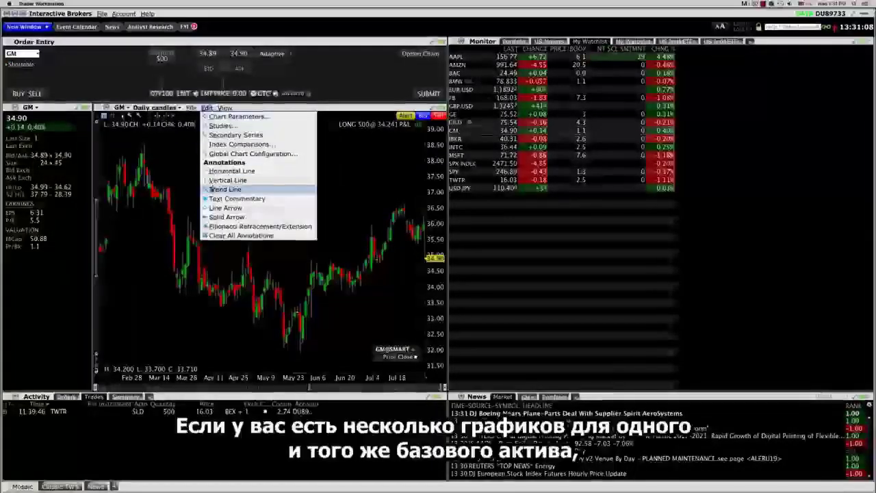
left_click(226, 188)
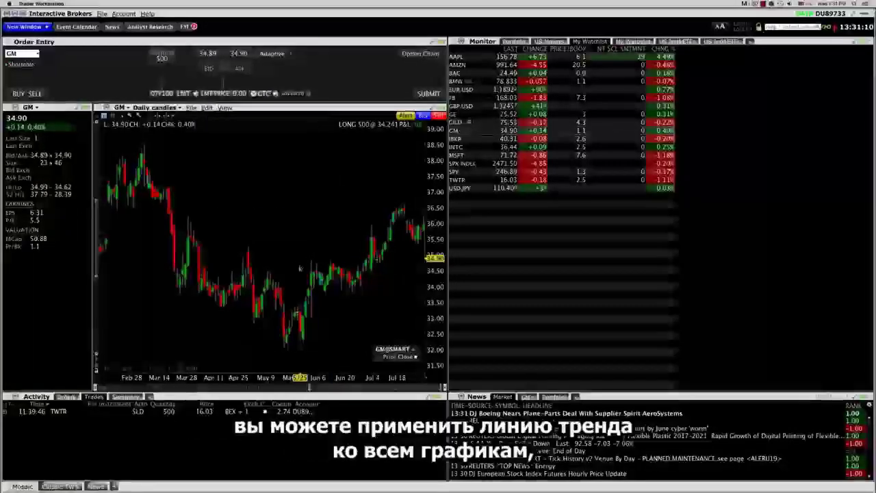
left_click_drag(361, 228, 419, 187)
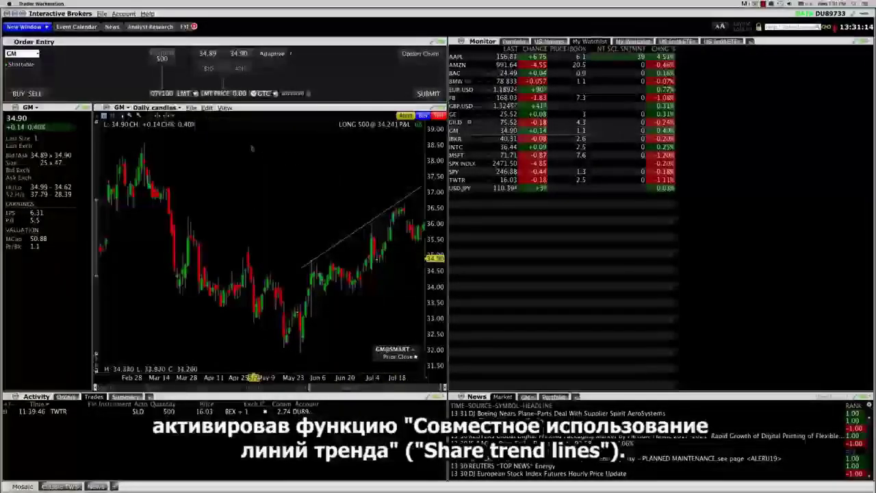
Check the Share trend lines option in the Global Chart Configuration
left_click(208, 110)
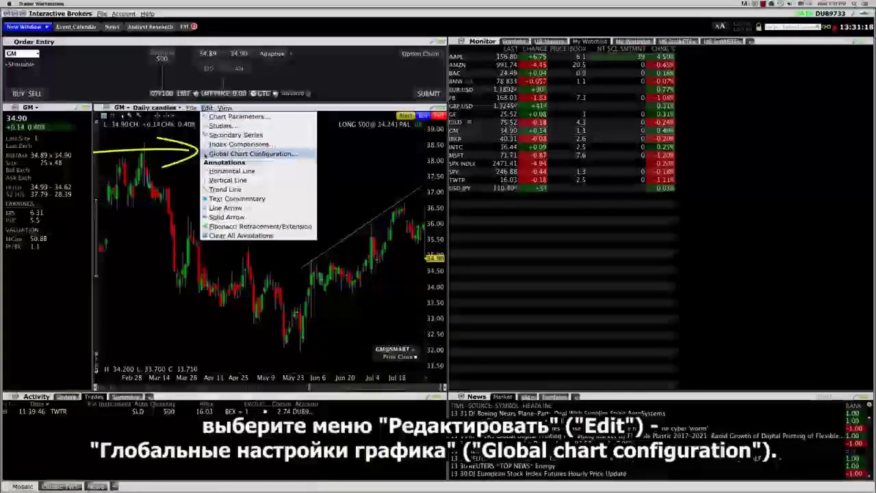
left_click(206, 155)
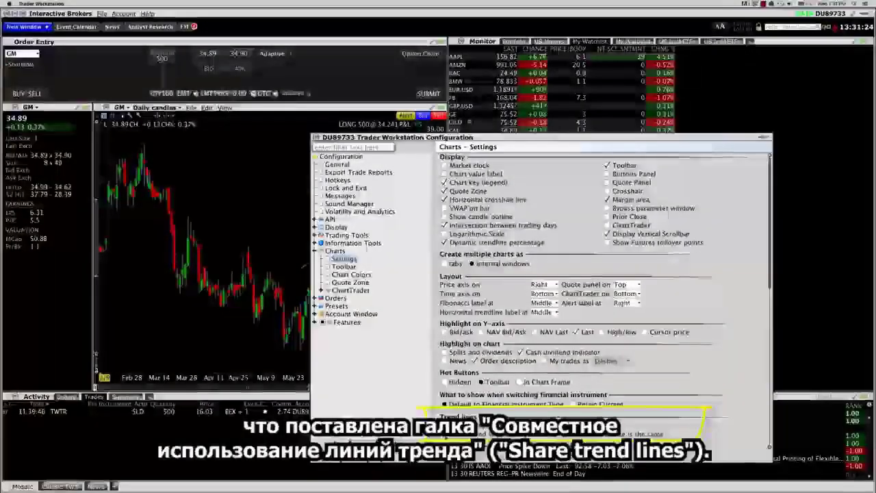
key("Return")
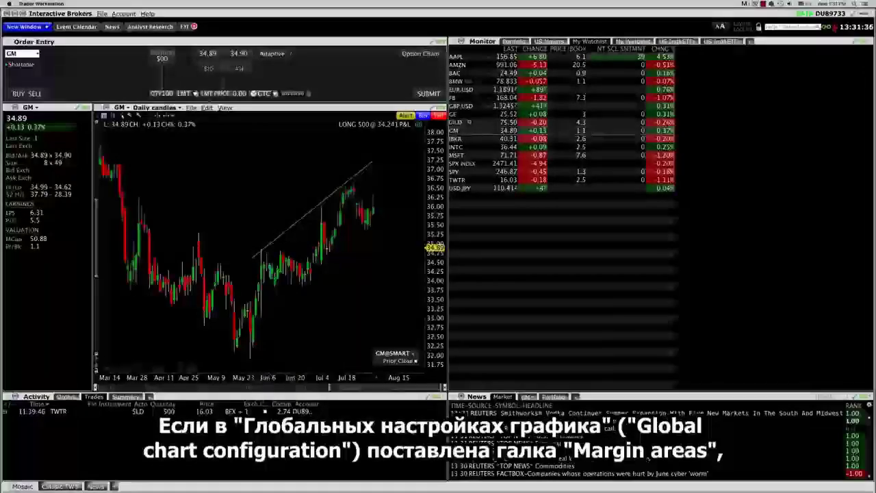
Check the Margin area option in the Global Chart Configuration and widen the blank margin after the GM chart's latest candle
left_click(207, 107)
left_click(260, 153)
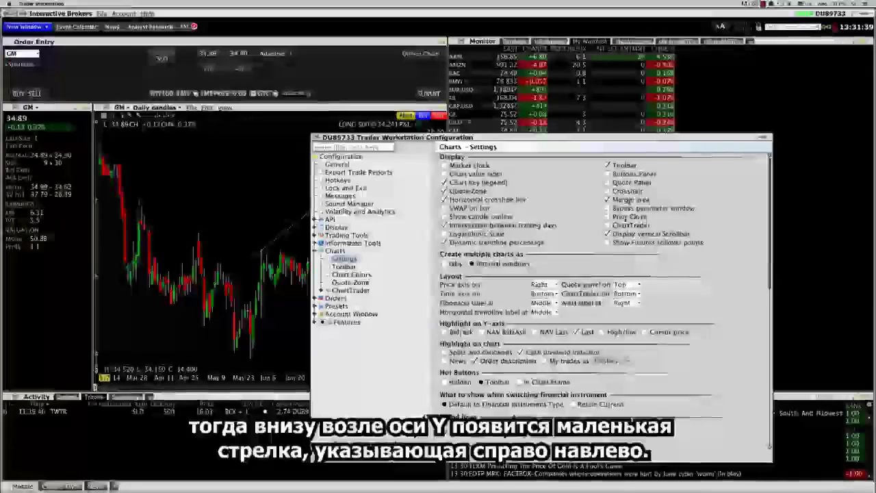
key("Return")
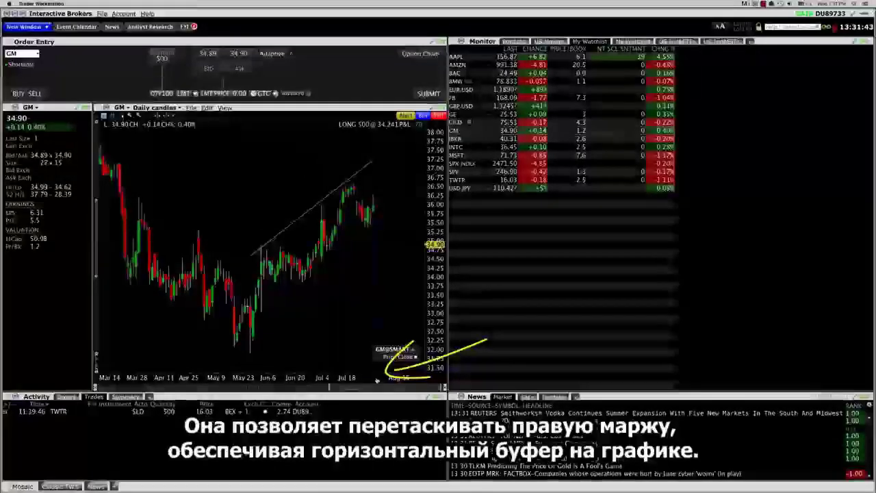
left_click_drag(366, 378, 348, 377)
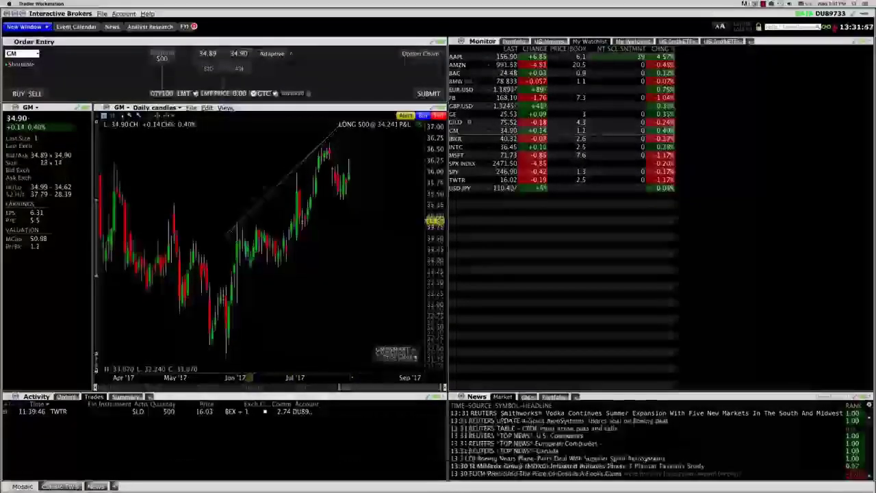
In the GM chart's parameters, turn on the News and My trades highlights, with trades shown as Dashes
left_click(224, 107)
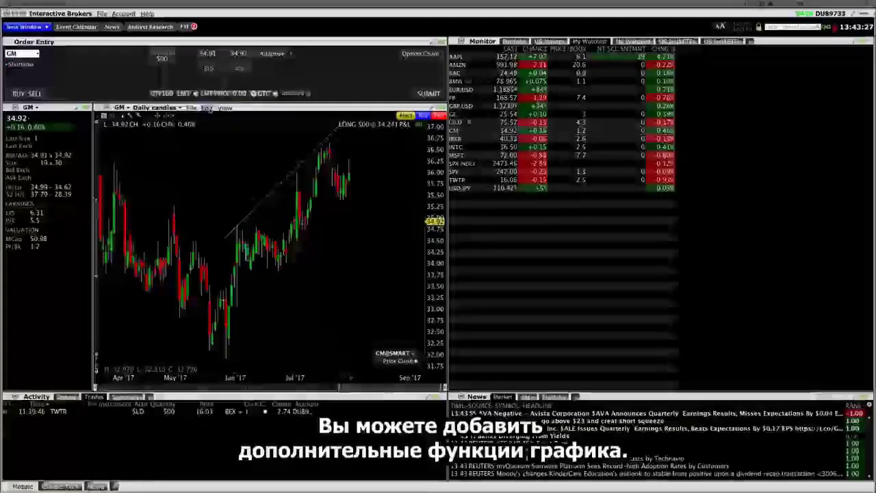
left_click(206, 108)
left_click(233, 115)
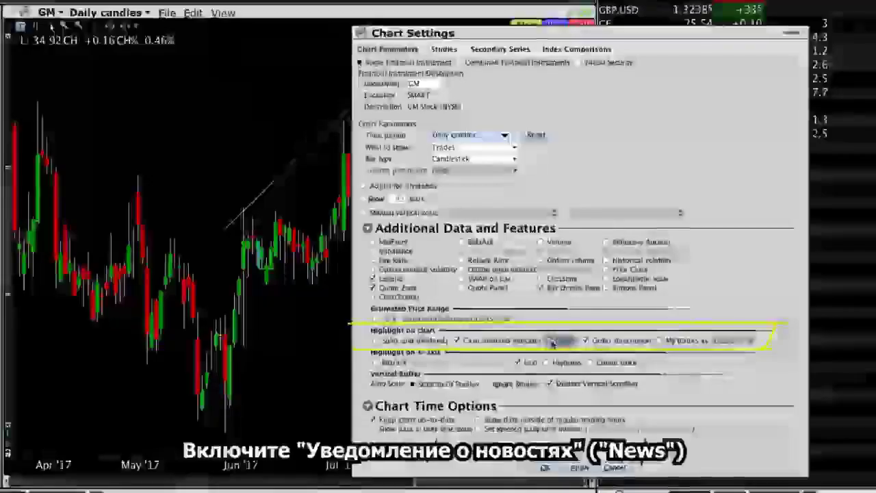
left_click(661, 341)
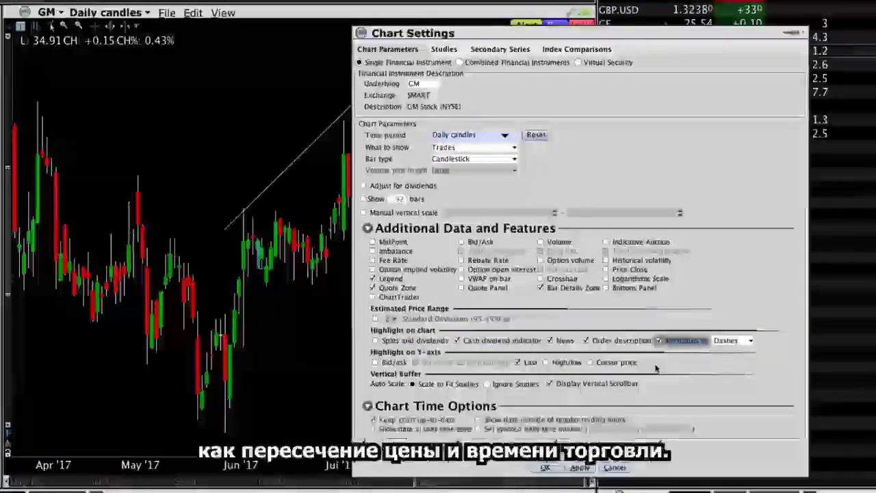
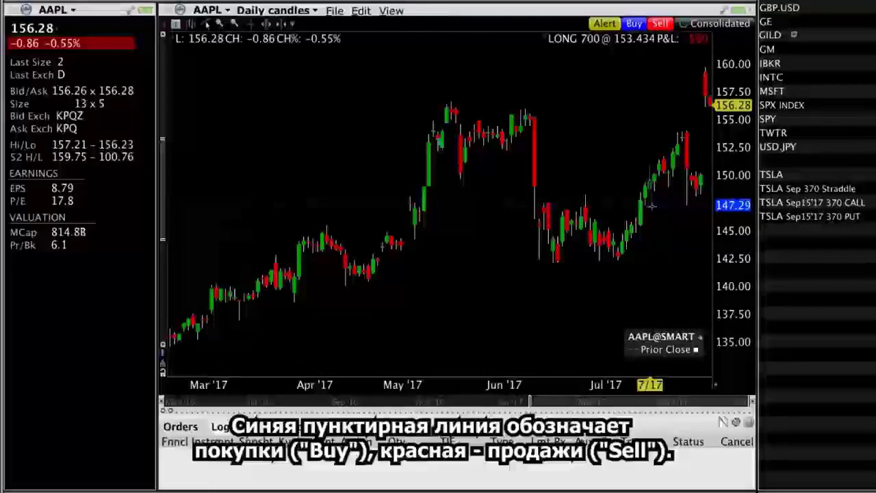
Create AAPL limit orders on the chart to buy 100 at 147.29 and sell 100 at 154.06, and view the Trades and Portfolio information
left_click(651, 205)
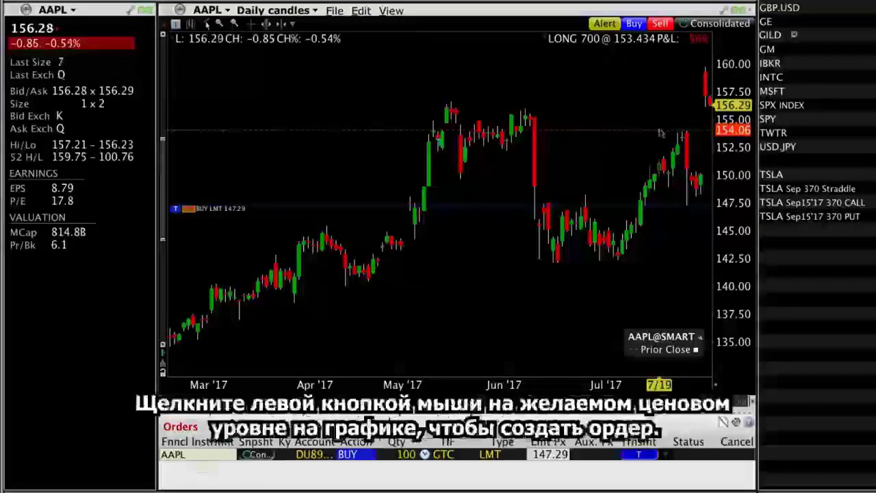
left_click(661, 132)
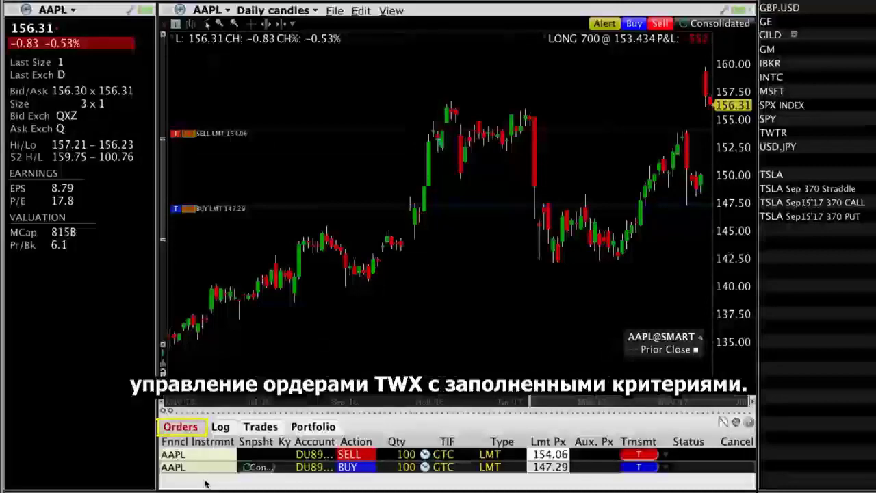
left_click(260, 426)
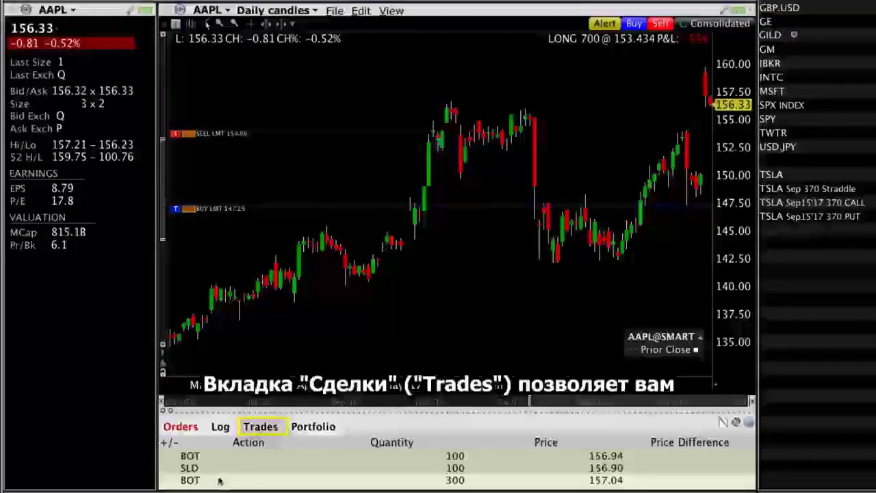
left_click(313, 427)
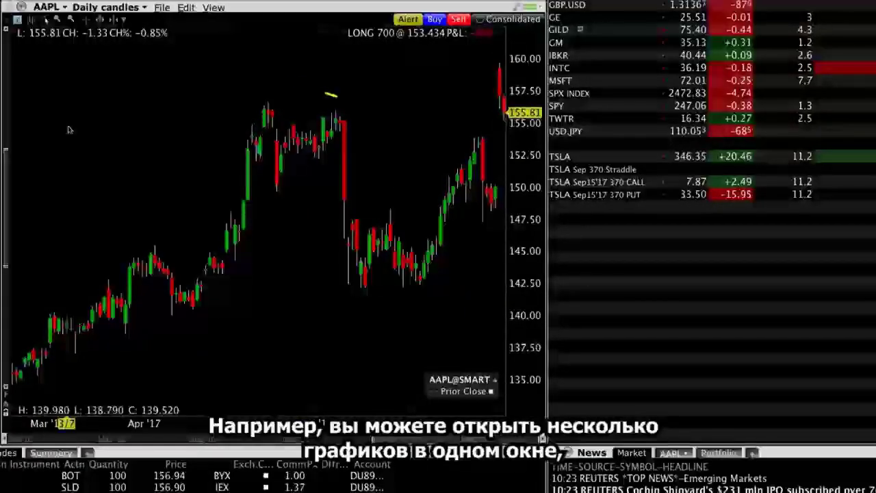
Add a second AAPL chart with 15 min candles to the same chart window
left_click(161, 8)
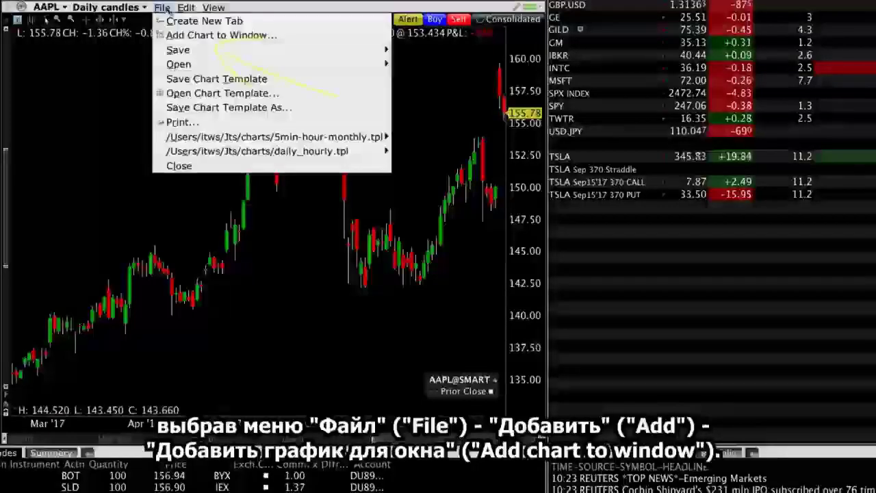
left_click(198, 33)
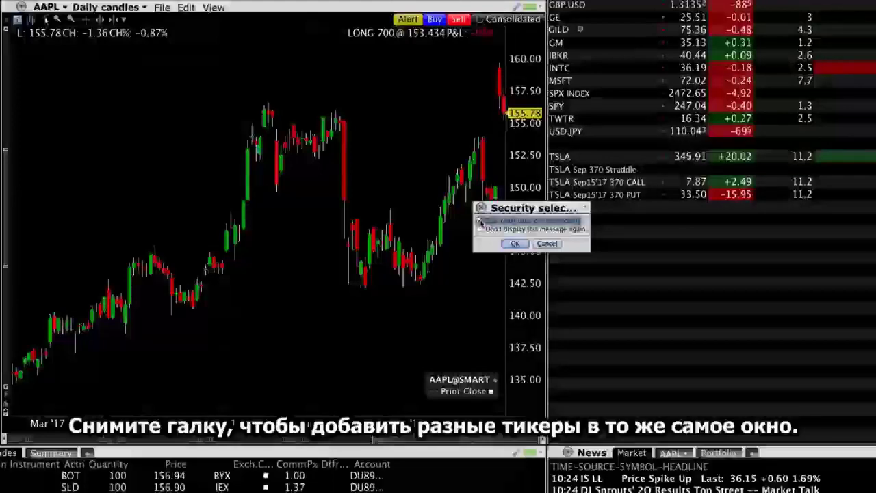
left_click(480, 222)
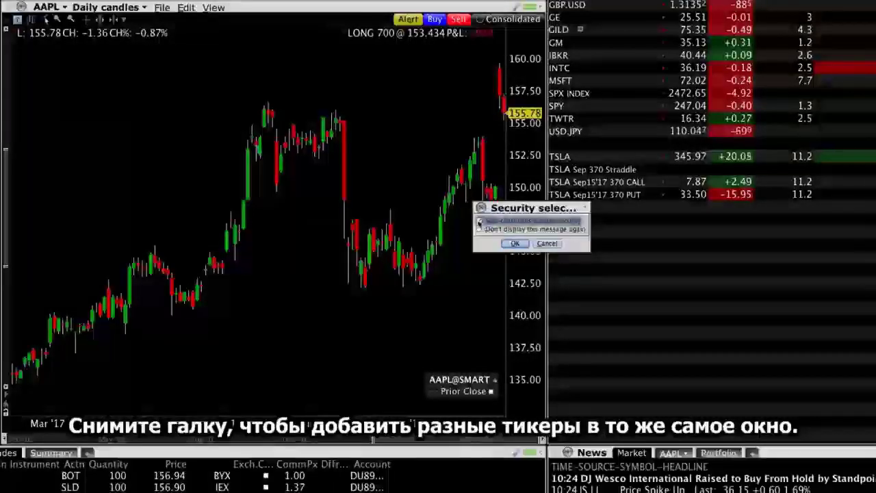
left_click(514, 245)
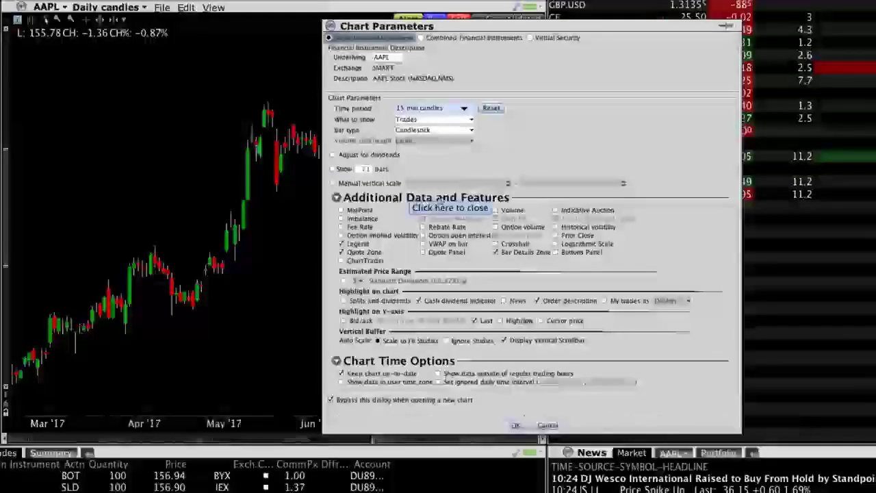
left_click(465, 108)
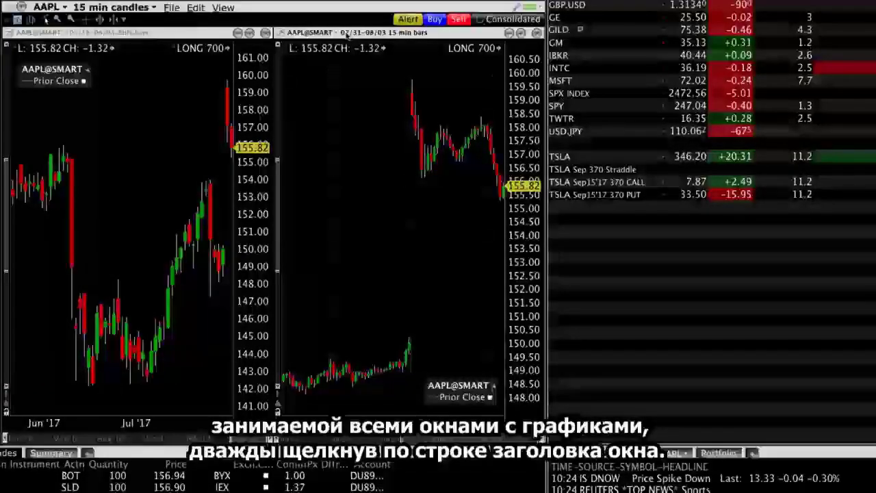
Maximize the 15-minute AAPL chart within the chart window and add the Moving Avg. Conv. Div. momentum study
double_click(347, 36)
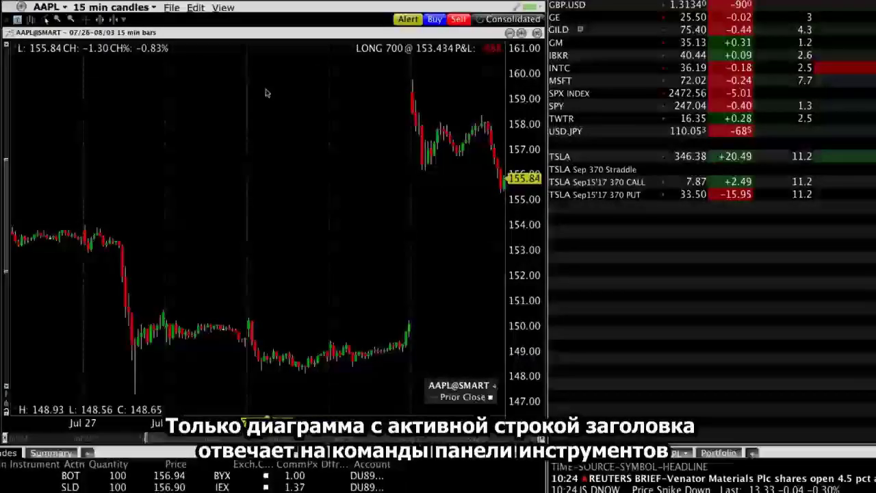
right_click(267, 93)
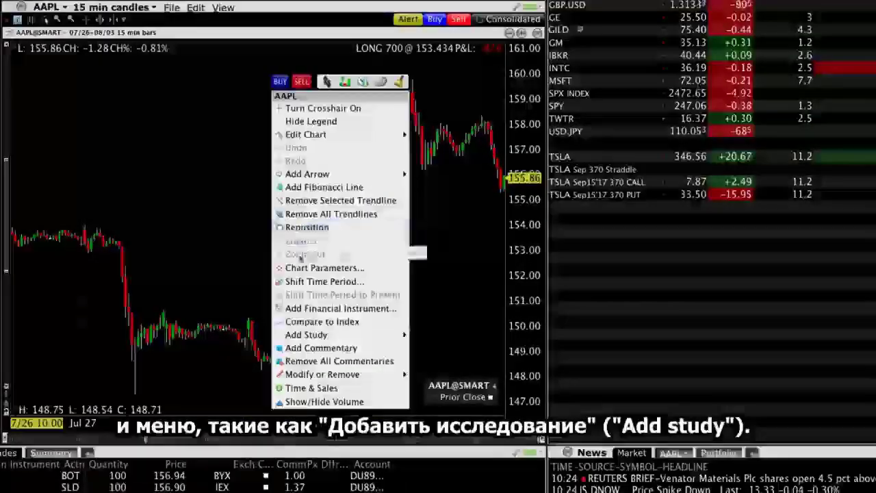
mouse_move(304, 334)
mouse_move(457, 346)
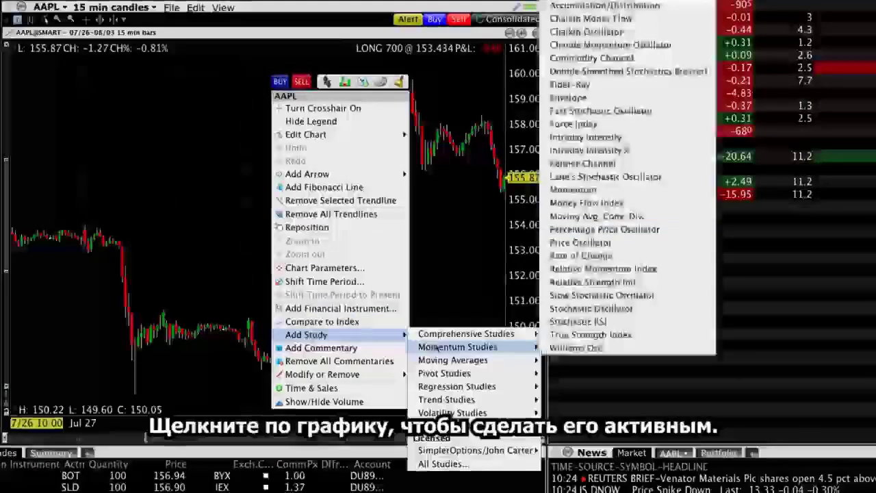
left_click(601, 216)
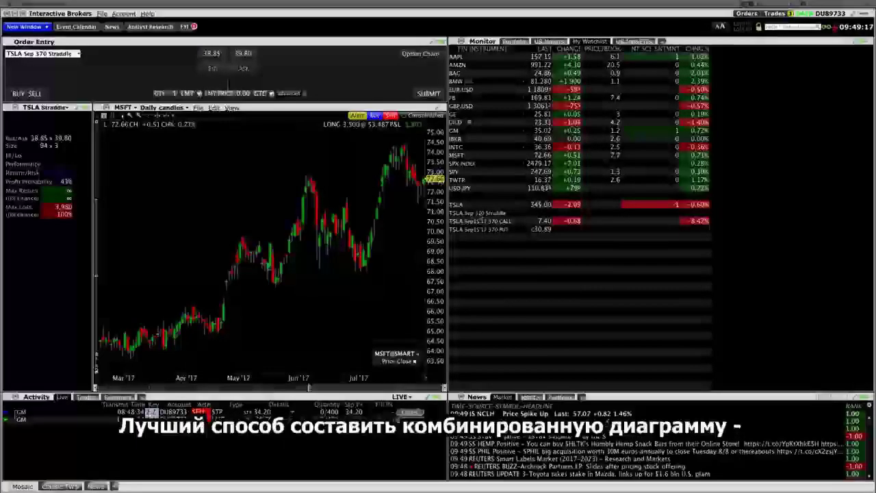
Call up the available actions for the TSLA combo row in the watchlist
right_click(538, 206)
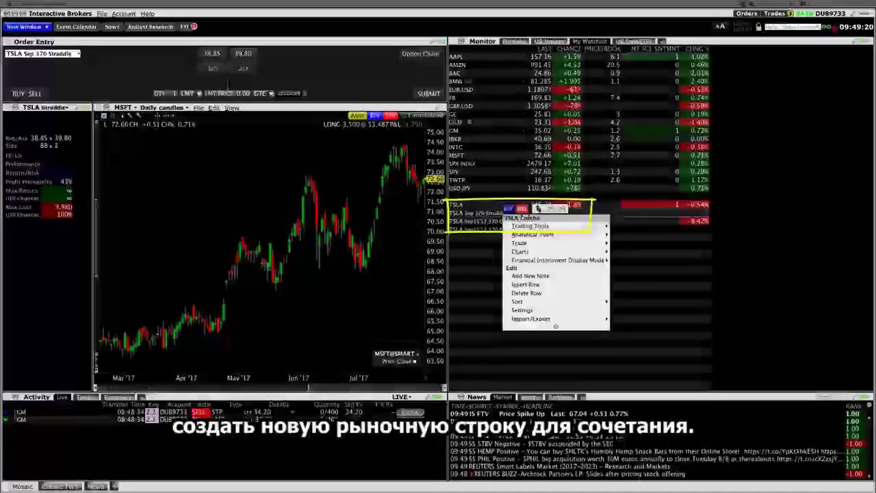